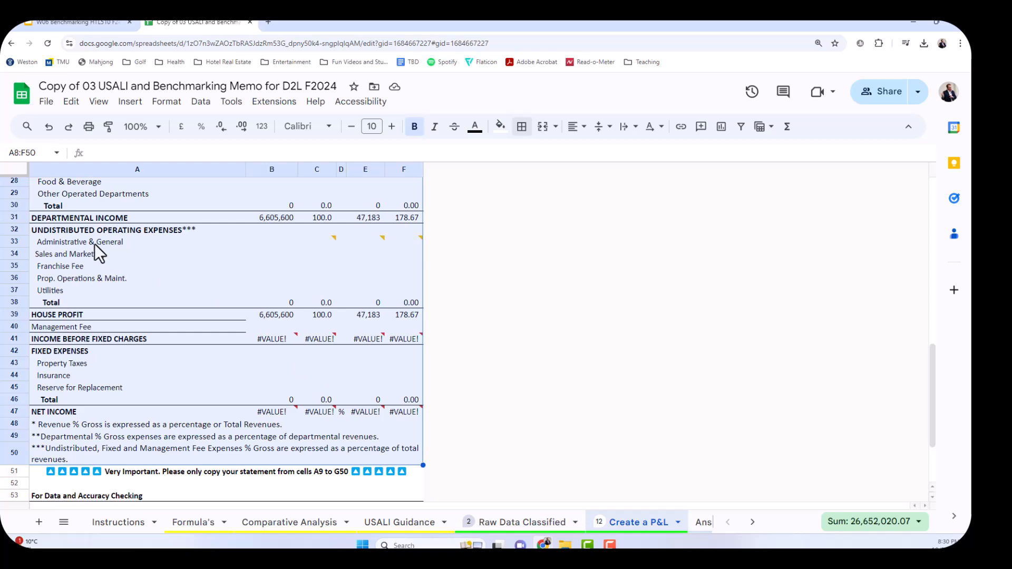
- Open the print settings for the Create a P&L sheet and limit printing to the selected cells (A8:F50)
{"action": "left_click", "coordinate": [90, 130]}
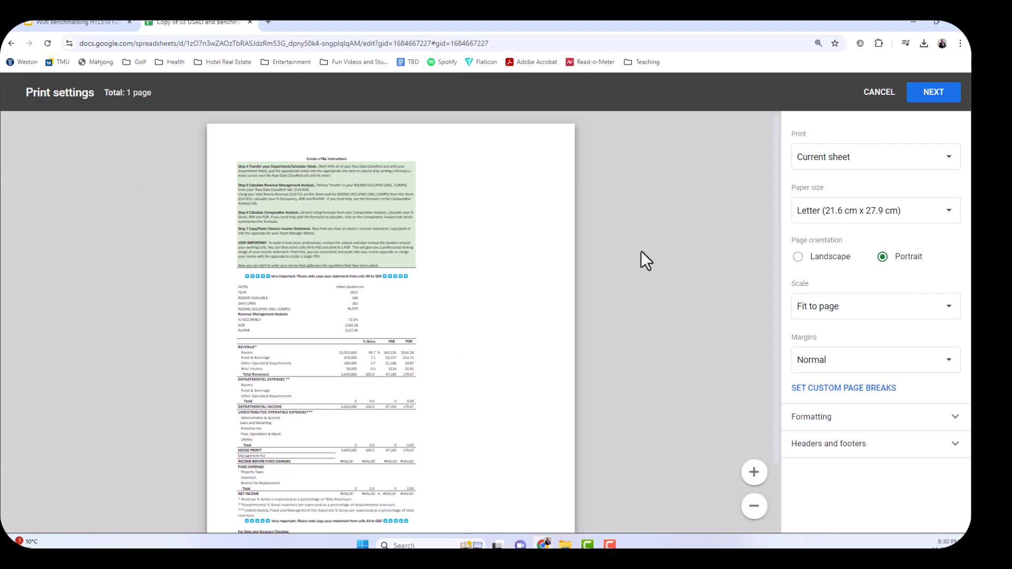
{"action": "left_click", "coordinate": [949, 158]}
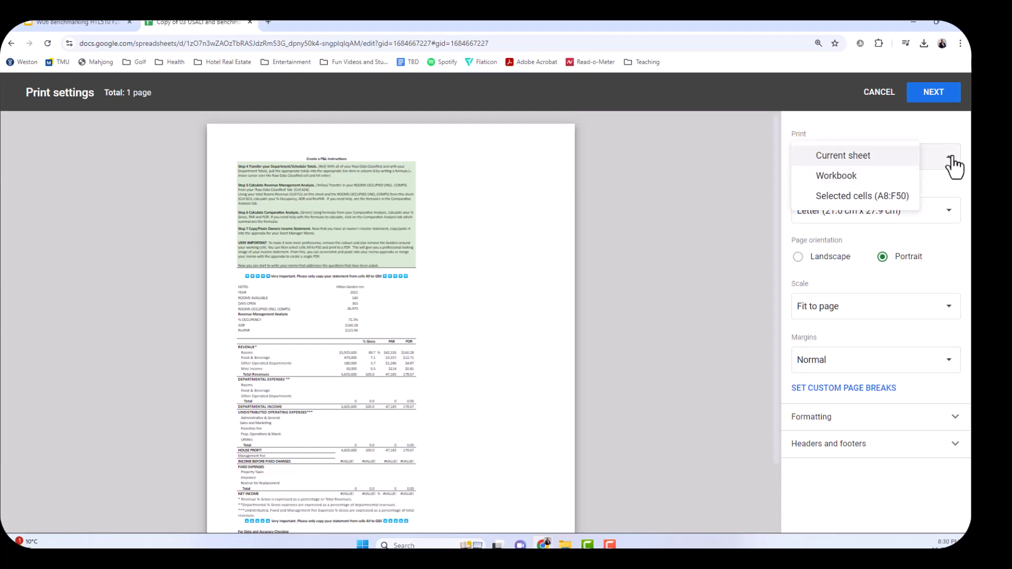
{"action": "left_click", "coordinate": [867, 198]}
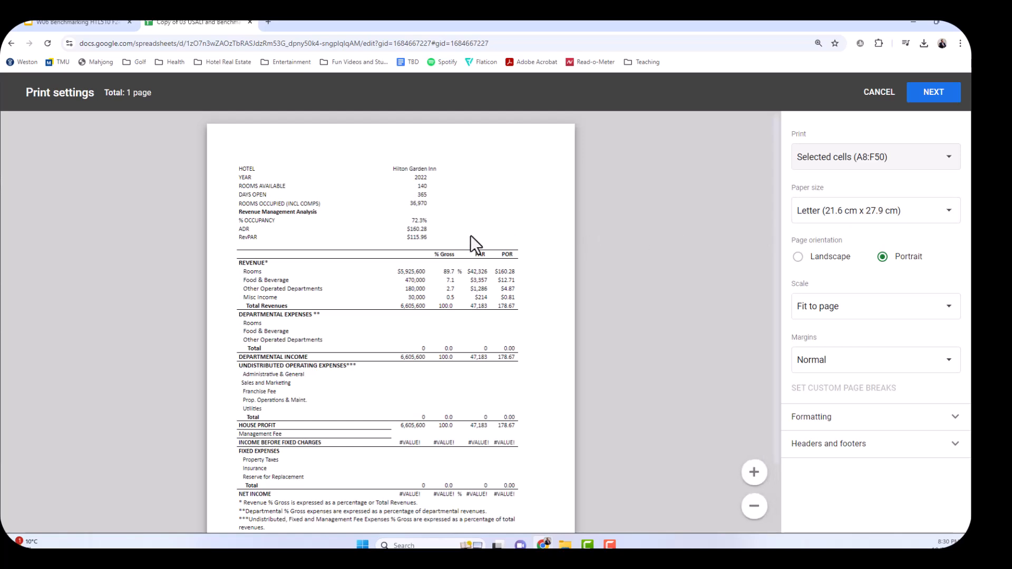
{"action": "scroll", "coordinate": [441, 242], "scroll_direction": "down", "scroll_amount": 3}
{"action": "scroll", "coordinate": [438, 249], "scroll_direction": "up", "scroll_amount": 3}
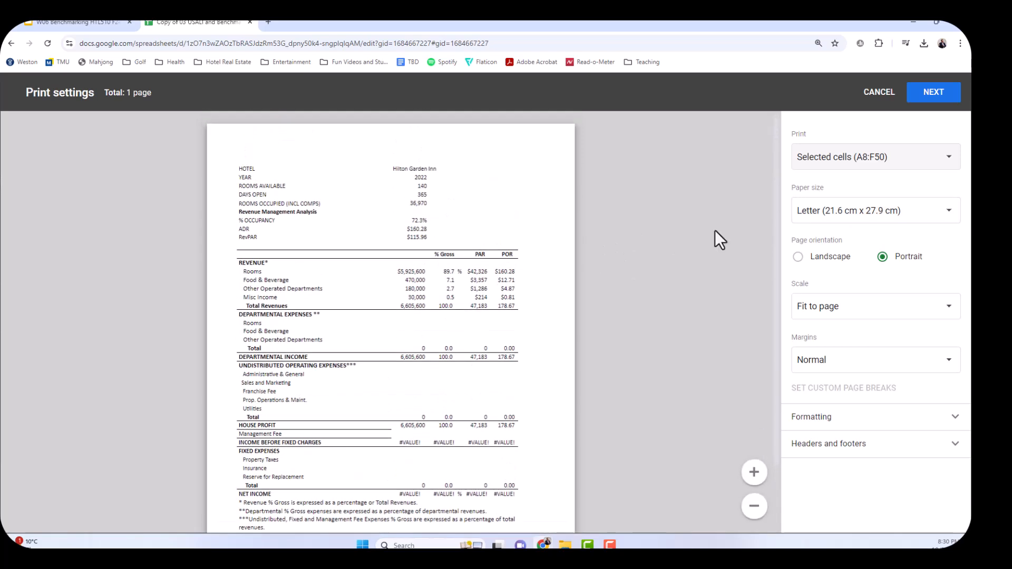
- Keep the paper size at Letter and the scale at Fit to page, and check the whole page in the preview
{"action": "left_click", "coordinate": [951, 216]}
{"action": "left_click", "coordinate": [916, 219]}
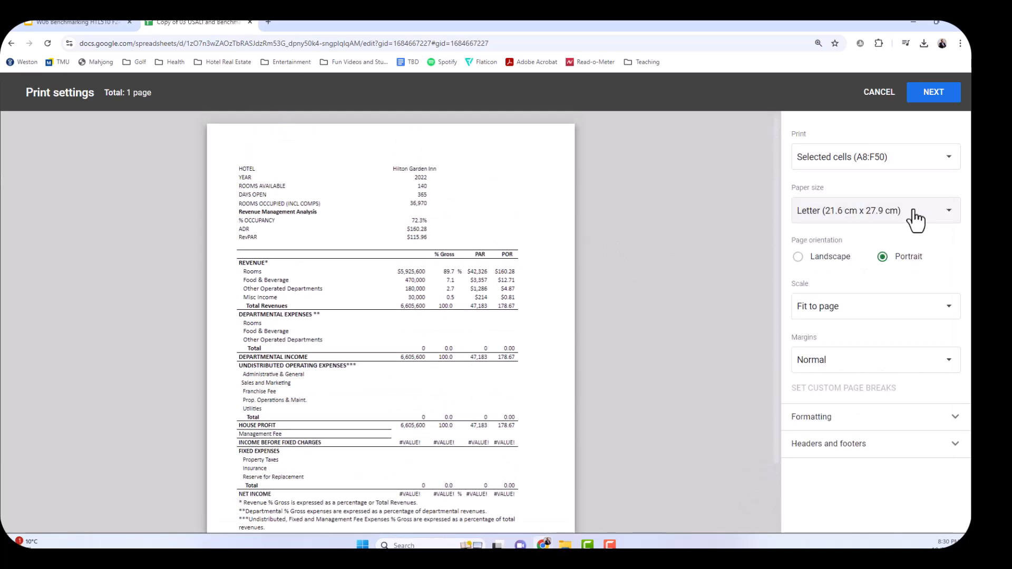
{"action": "left_click", "coordinate": [951, 308]}
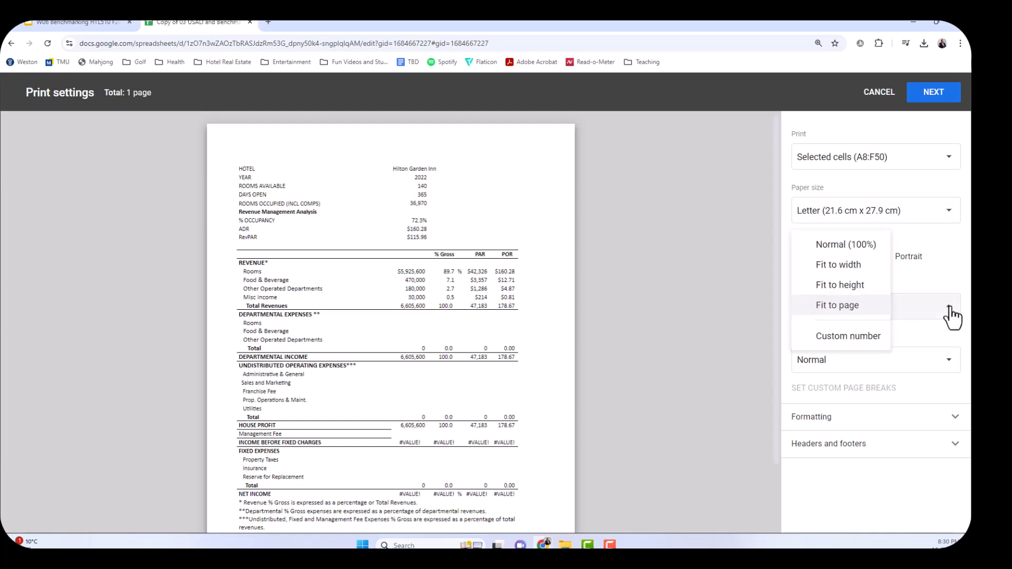
{"action": "left_click", "coordinate": [857, 307]}
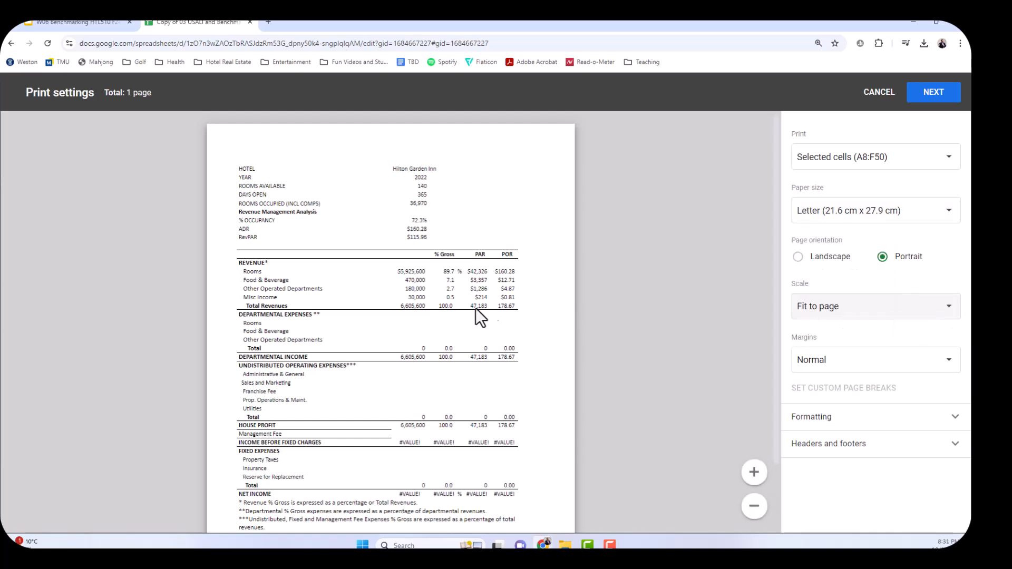
{"action": "scroll", "coordinate": [479, 308], "scroll_direction": "down", "scroll_amount": 3}
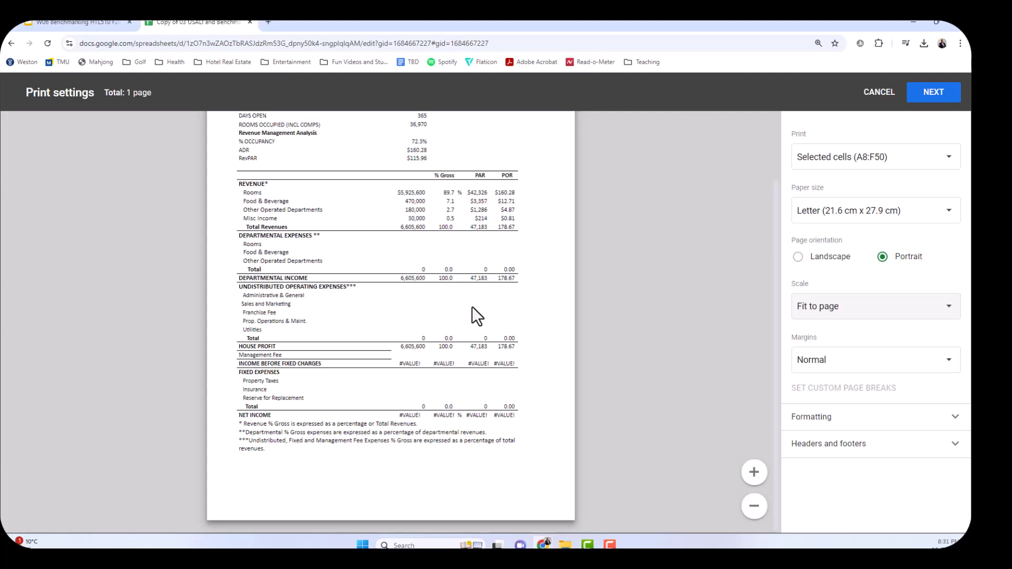
{"action": "scroll", "coordinate": [474, 305], "scroll_direction": "up", "scroll_amount": 3}
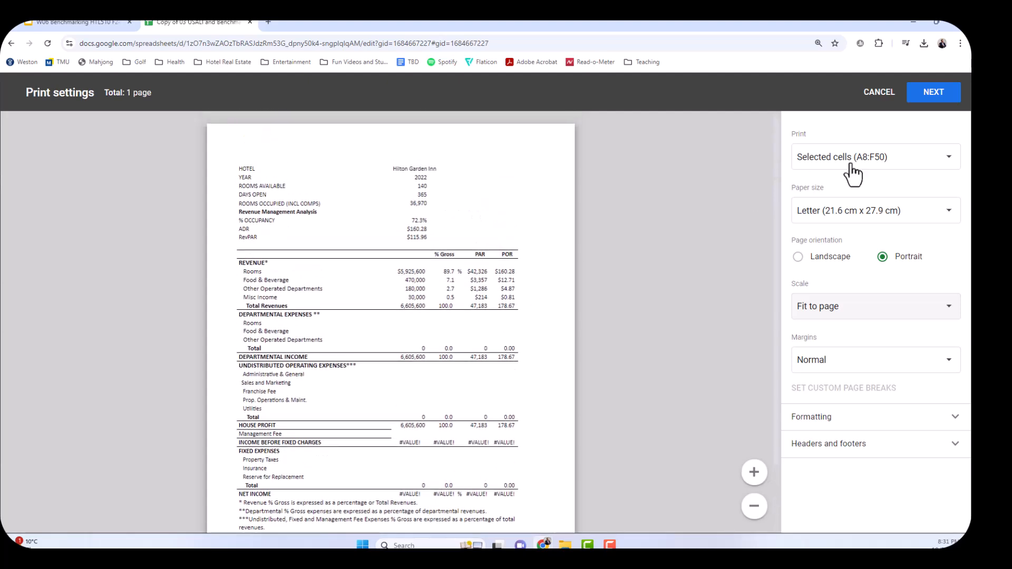
- Continue to printing with the destination set to Save as PDF and start saving the file
{"action": "left_click", "coordinate": [934, 95]}
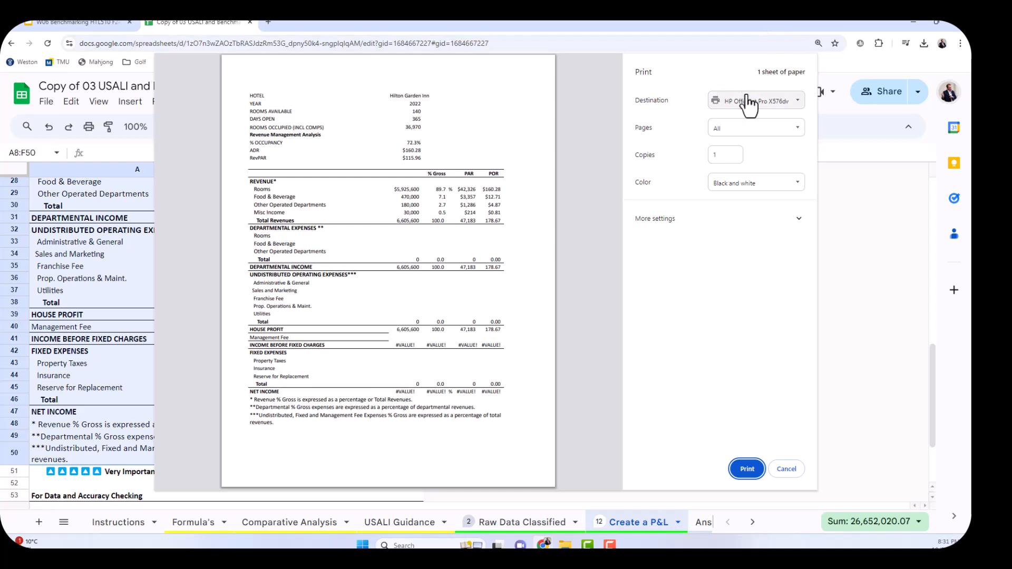
{"action": "left_click", "coordinate": [798, 107]}
{"action": "left_click", "coordinate": [756, 156]}
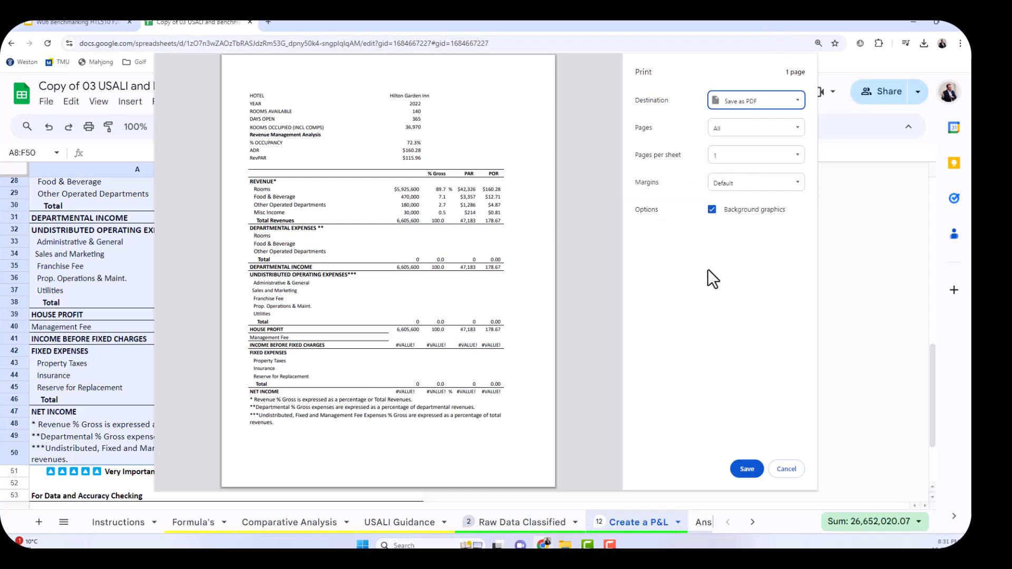
{"action": "left_click", "coordinate": [742, 472]}
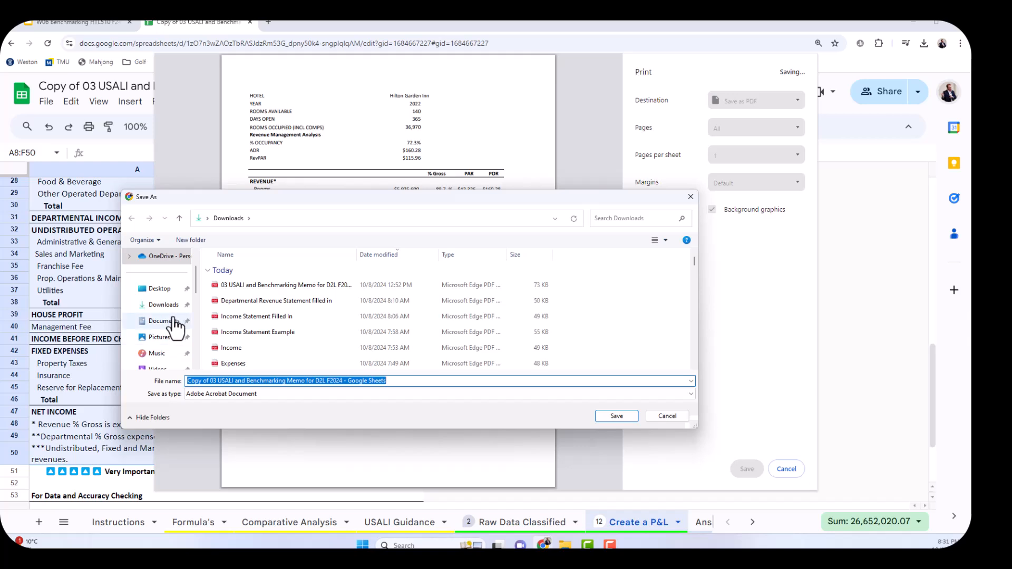
- Set the save location to Google Drive (G:) > My Drive > A.1 Teaching > 1.0 F2024 > HTL510 Hotel Real Estate F2024 Preparation
{"action": "left_click_drag", "start_coordinate": [193, 282], "coordinate": [200, 311]}
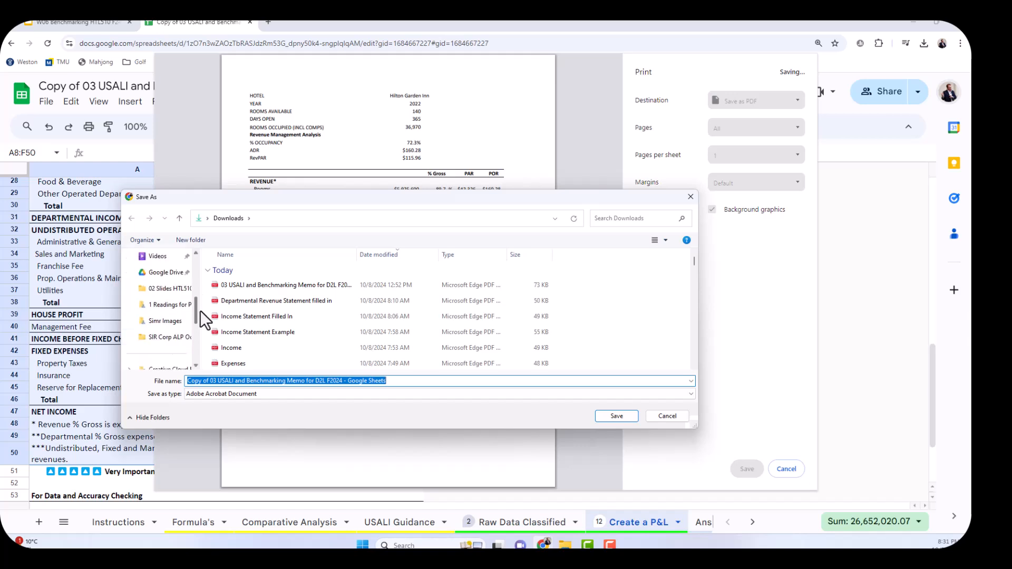
{"action": "left_click", "coordinate": [177, 280]}
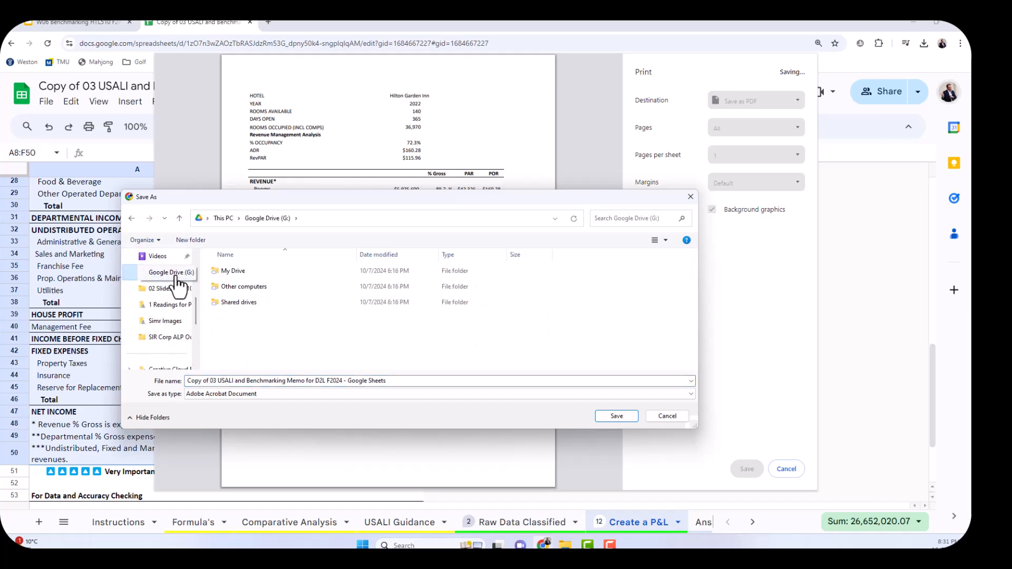
{"action": "double_click", "coordinate": [225, 273]}
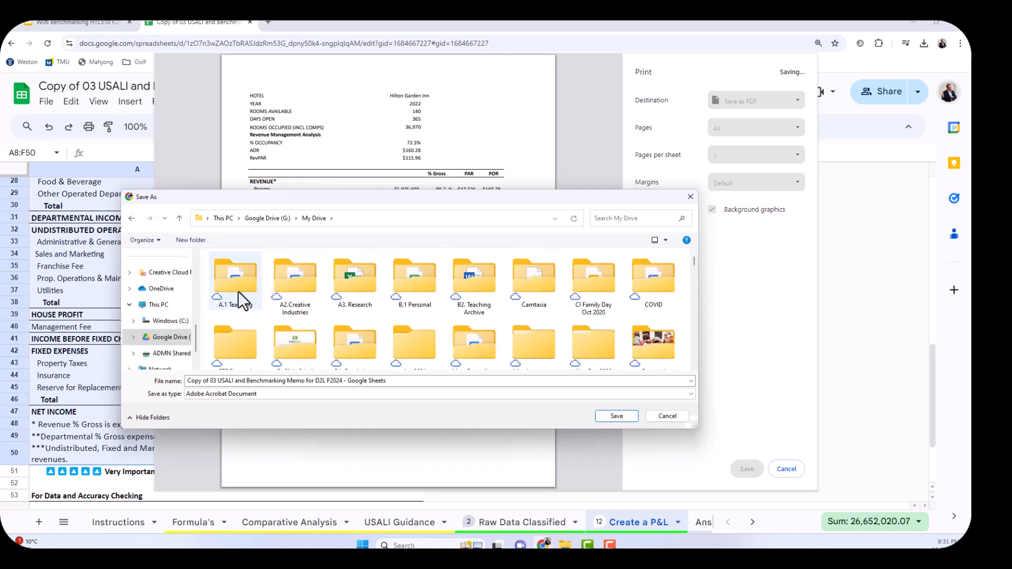
{"action": "double_click", "coordinate": [238, 292]}
{"action": "double_click", "coordinate": [234, 271]}
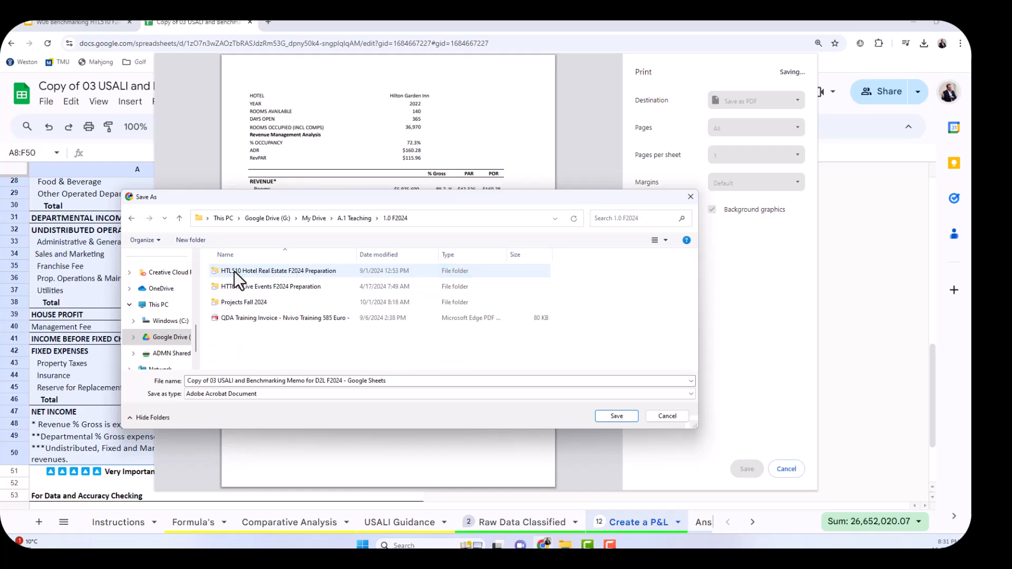
{"action": "double_click", "coordinate": [234, 271]}
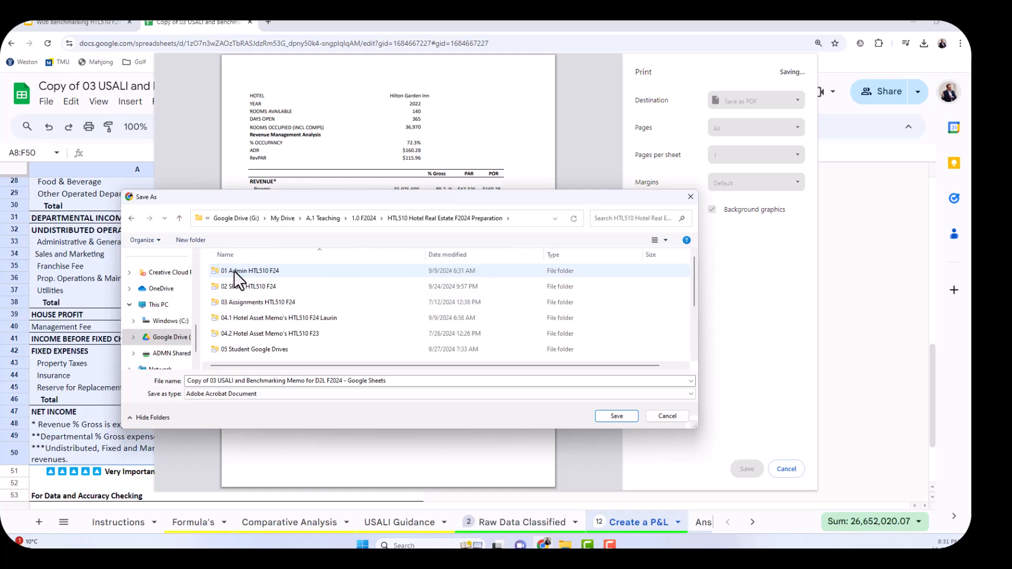
- Choose the account owner's own HTL510 Google Drive folder inside 05 Student Google Drives as the save location
{"action": "scroll", "coordinate": [256, 317], "scroll_direction": "down", "scroll_amount": 1}
{"action": "double_click", "coordinate": [256, 308]}
{"action": "scroll", "coordinate": [256, 308], "scroll_direction": "down", "scroll_amount": 2}
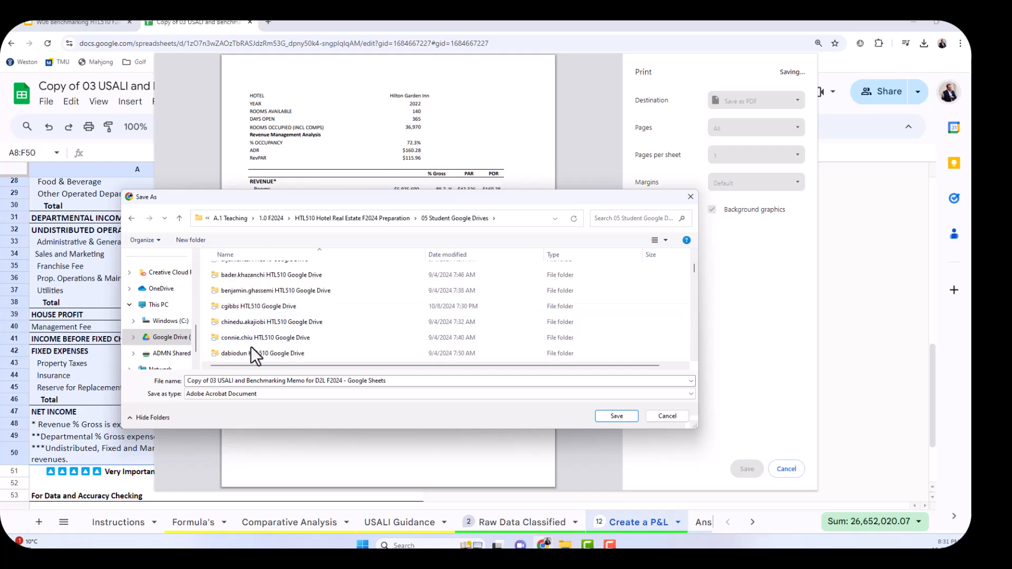
{"action": "double_click", "coordinate": [252, 306]}
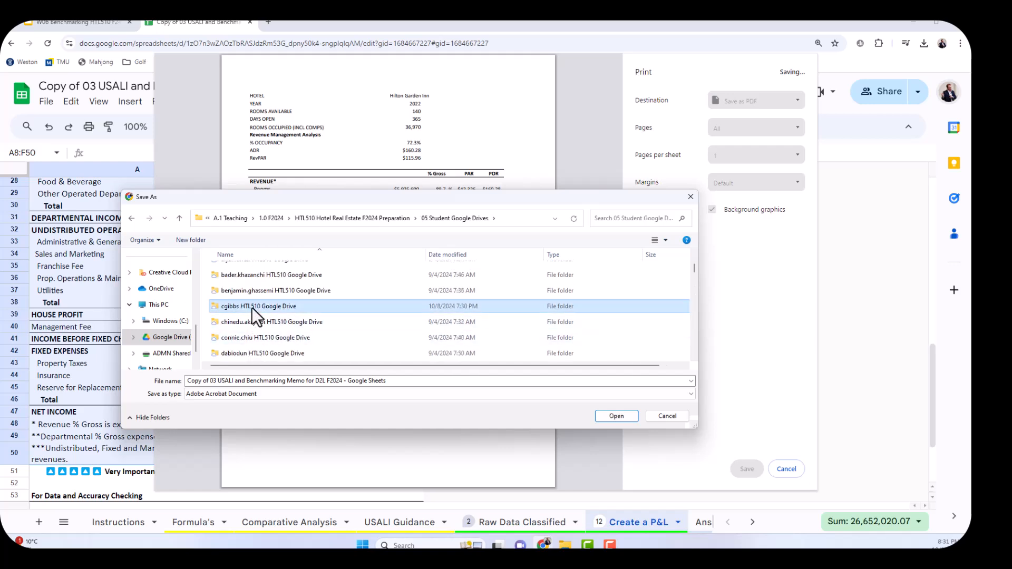
- Name the file "PDF of USALI Memo Income Statement" and save it in this folder
{"action": "left_click", "coordinate": [215, 382]}
{"action": "type", "text": "PDF of"}
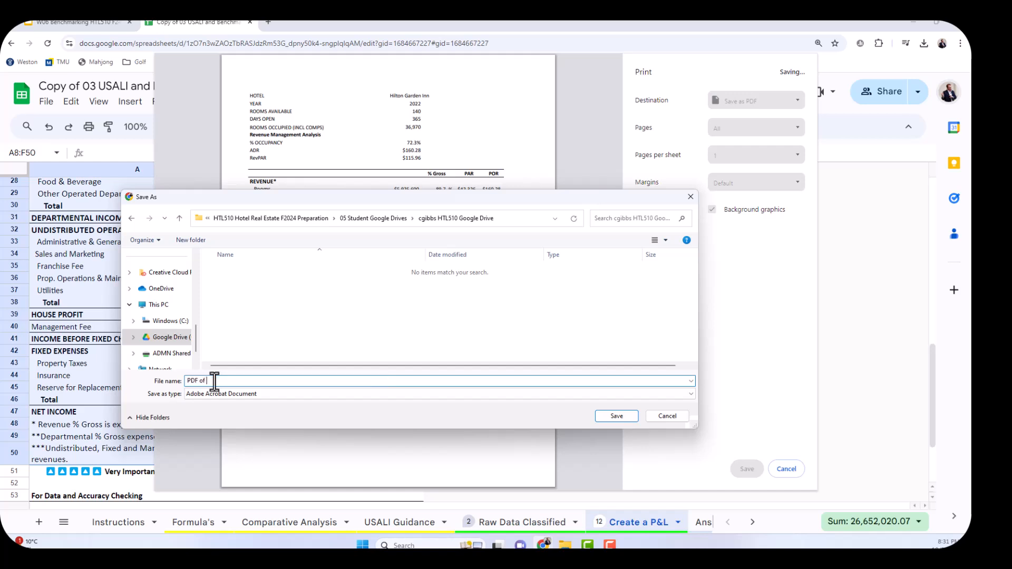
{"action": "type", "text": " USALI Memo Income Statement"}
{"action": "left_click", "coordinate": [625, 422]}
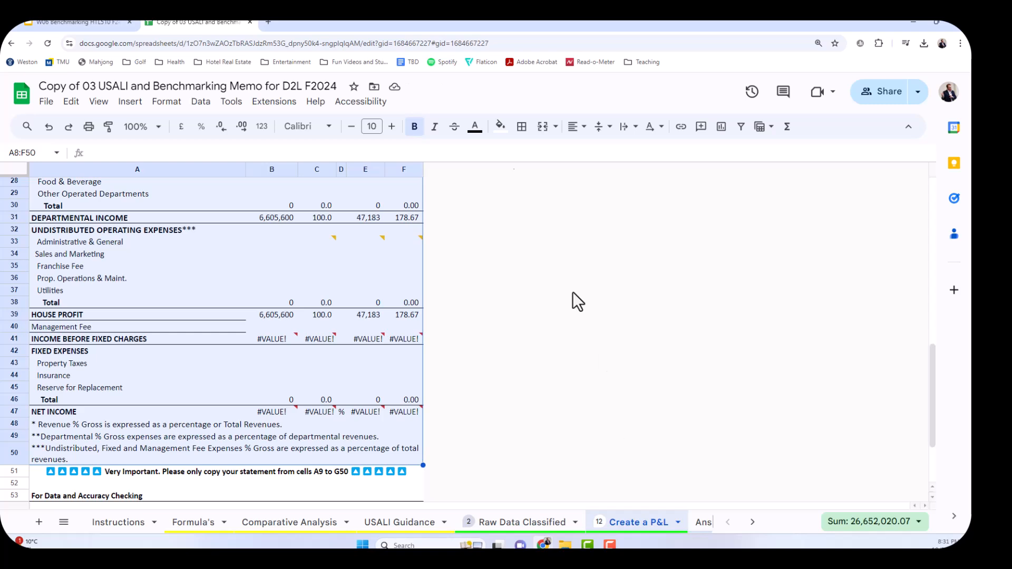
- Open Google Drive in a new browser tab
{"action": "left_click", "coordinate": [269, 23]}
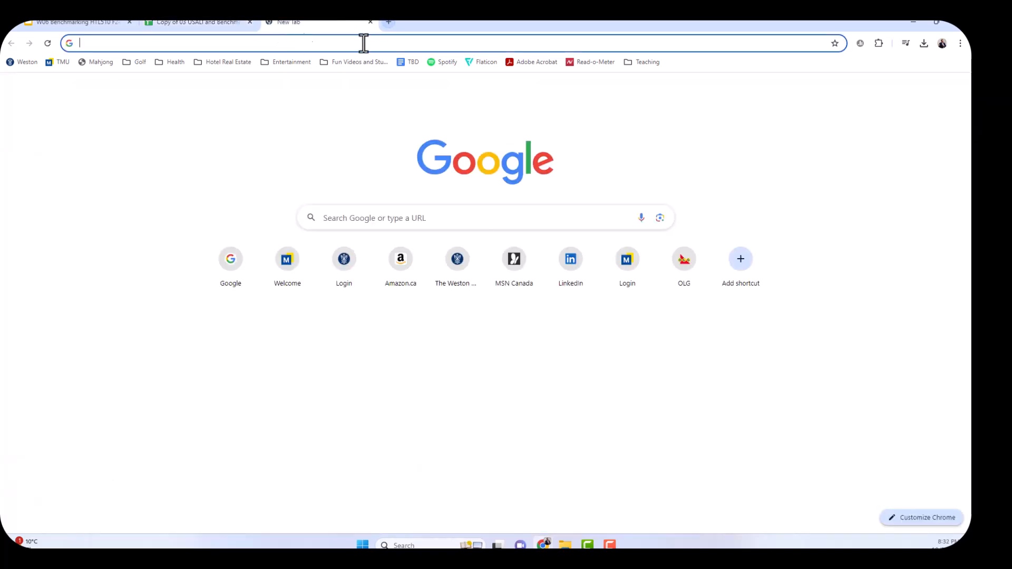
{"action": "left_click", "coordinate": [933, 90]}
{"action": "left_click", "coordinate": [878, 143]}
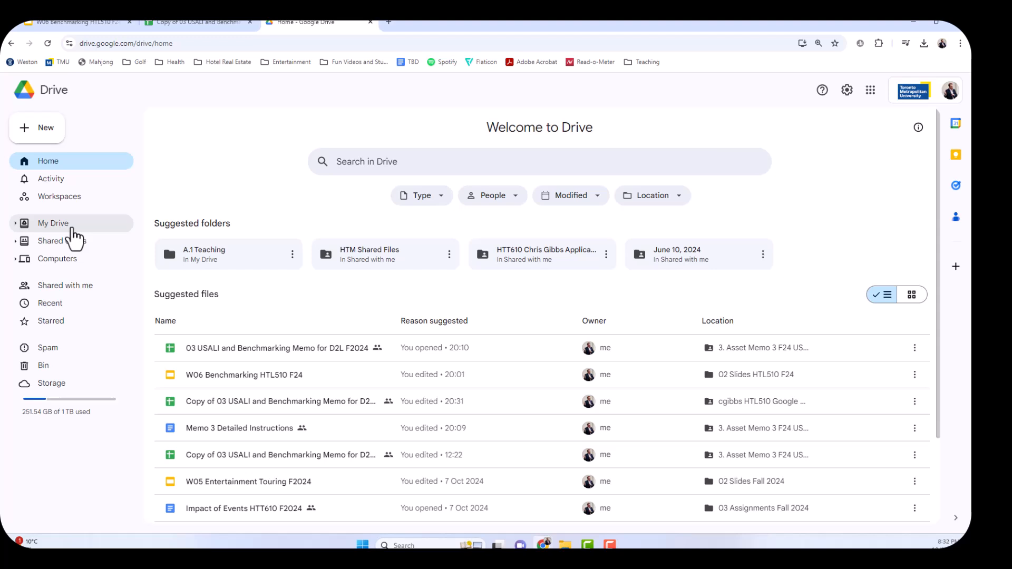
- Go to My Drive > A.1 Teaching > 1.0 F2024 and open the HTL510 Hotel Real Estate F2024 Preparation folder
{"action": "left_click", "coordinate": [73, 229]}
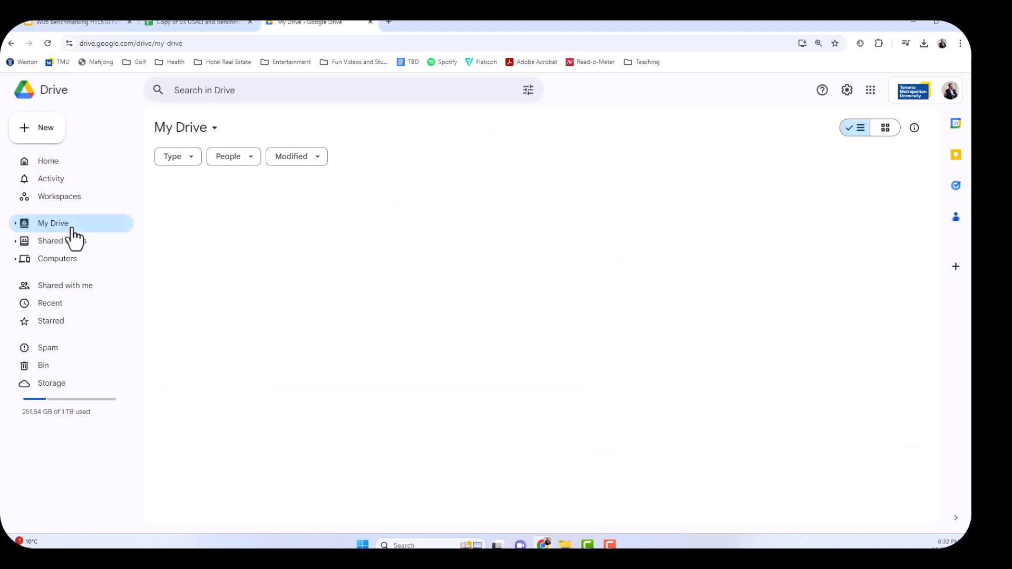
{"action": "left_click", "coordinate": [194, 213]}
{"action": "double_click", "coordinate": [194, 213]}
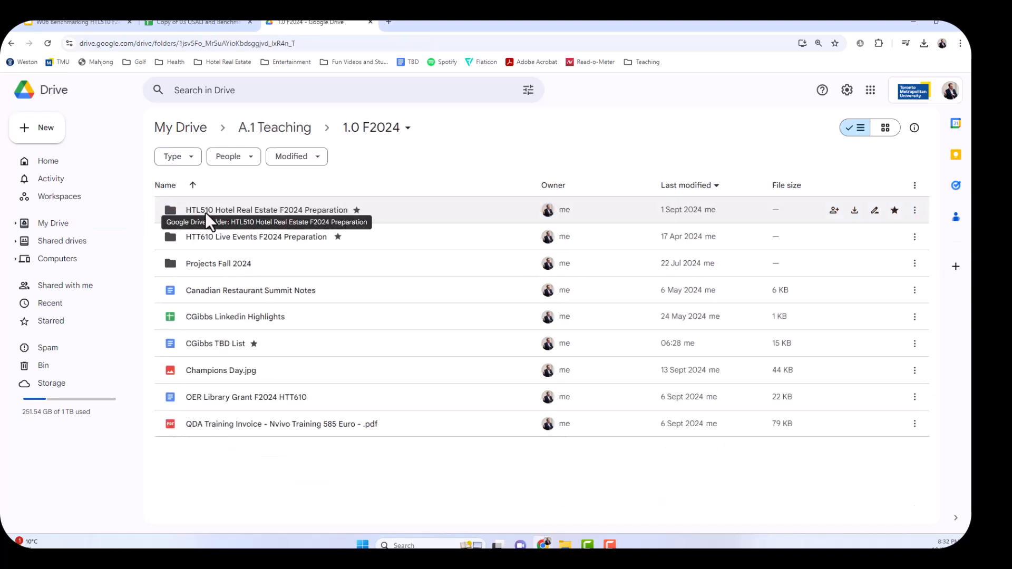
{"action": "left_click", "coordinate": [204, 212]}
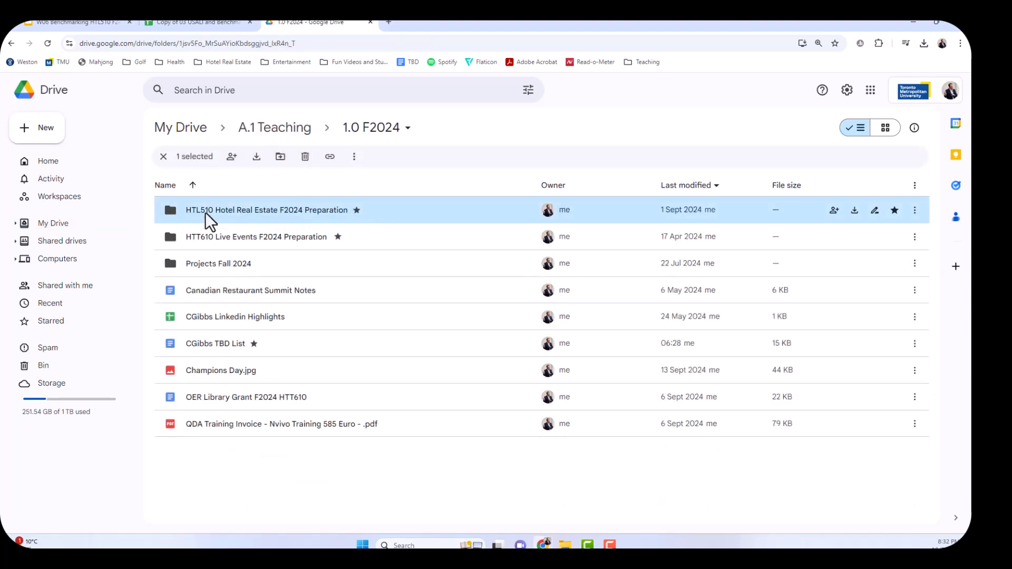
{"action": "double_click", "coordinate": [239, 213]}
- Open 05 Student Google Drives and, inside it, the account owner's own HTL510 Google Drive folder
{"action": "double_click", "coordinate": [234, 346]}
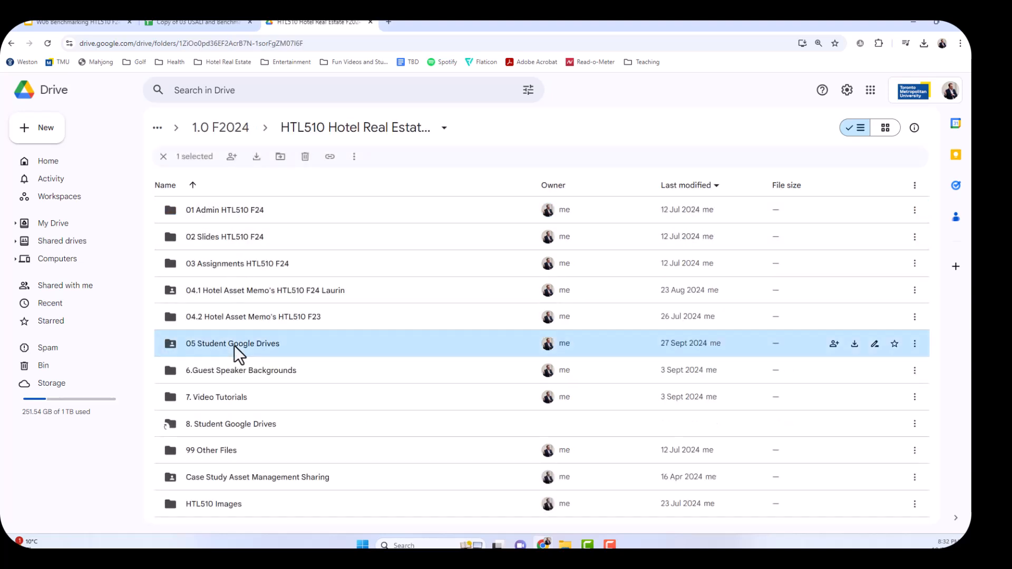
{"action": "scroll", "coordinate": [230, 417], "scroll_direction": "down", "scroll_amount": 1}
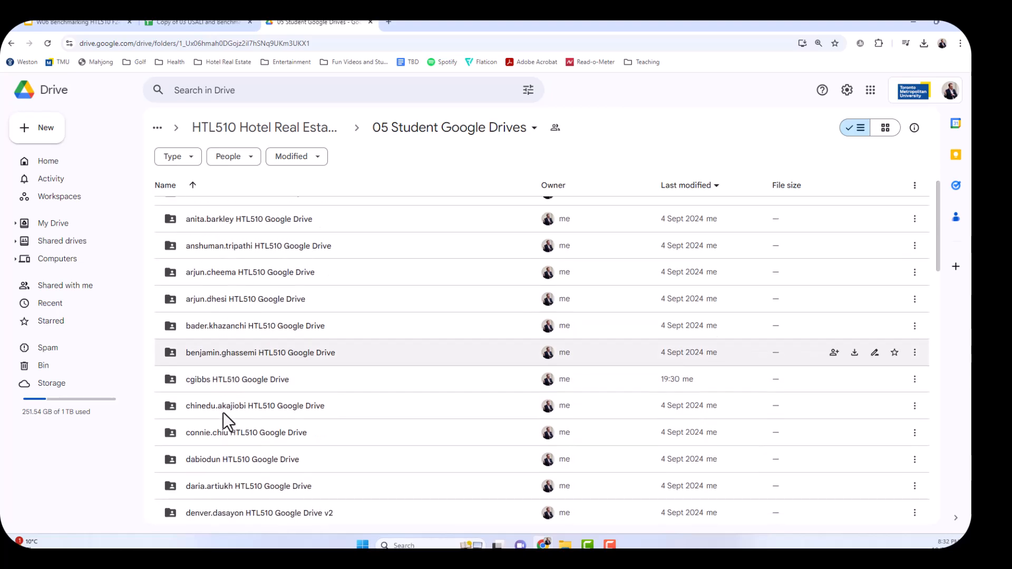
{"action": "double_click", "coordinate": [219, 375]}
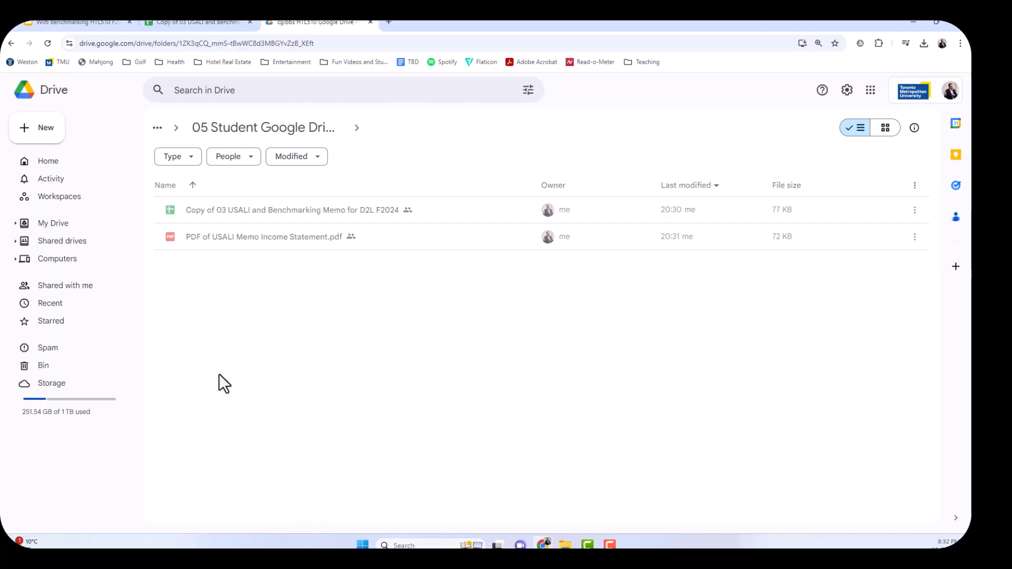
- Preview "PDF of USALI Memo Income Statement.pdf", review the income statement through to its footnotes, and close the preview
{"action": "left_click", "coordinate": [242, 236]}
{"action": "double_click", "coordinate": [242, 236]}
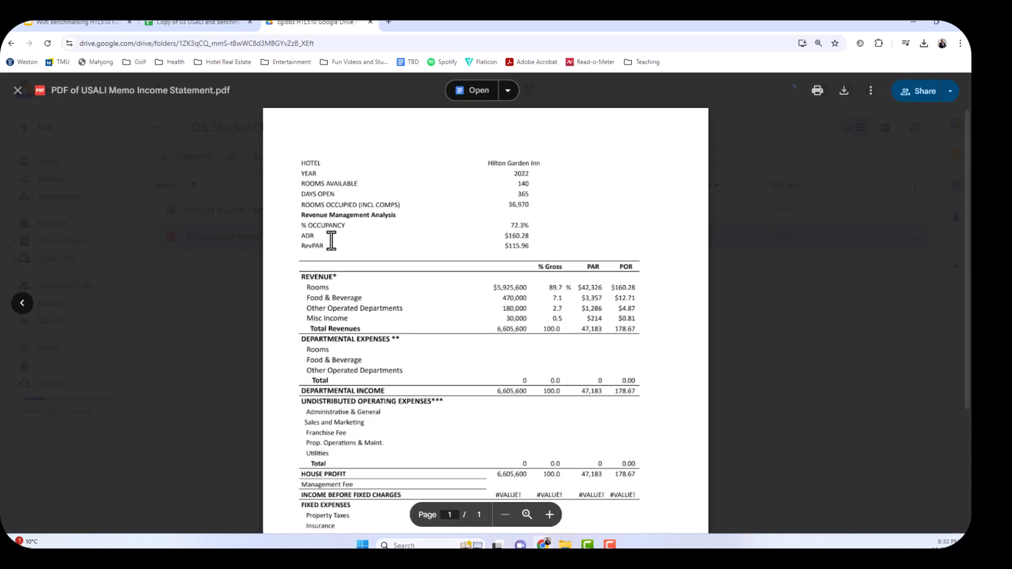
{"action": "scroll", "coordinate": [394, 240], "scroll_direction": "down", "scroll_amount": 4}
{"action": "scroll", "coordinate": [395, 251], "scroll_direction": "down", "scroll_amount": 1}
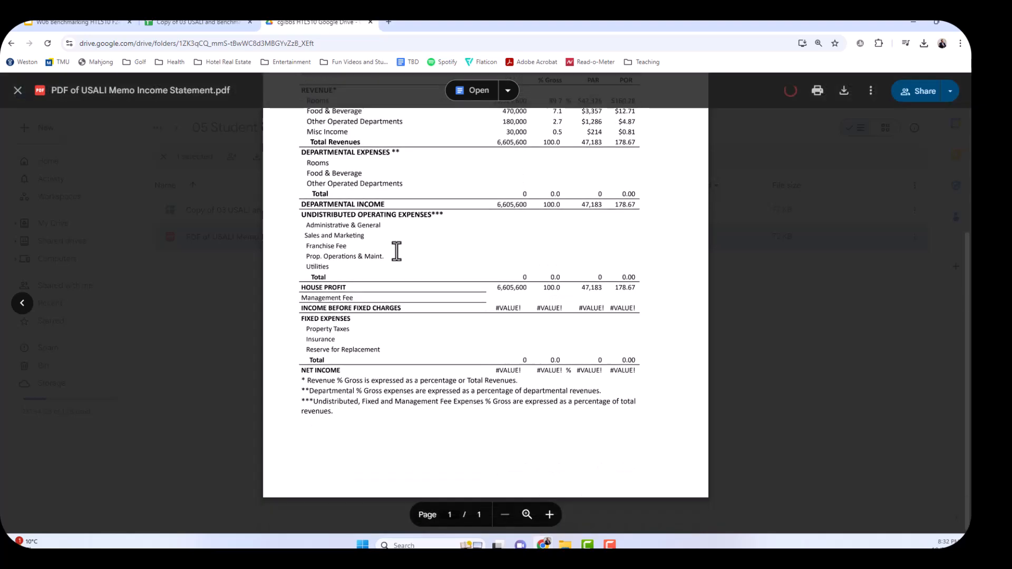
{"action": "scroll", "coordinate": [400, 283], "scroll_direction": "up", "scroll_amount": 4}
{"action": "scroll", "coordinate": [401, 287], "scroll_direction": "down", "scroll_amount": 2}
{"action": "scroll", "coordinate": [401, 287], "scroll_direction": "down", "scroll_amount": 1}
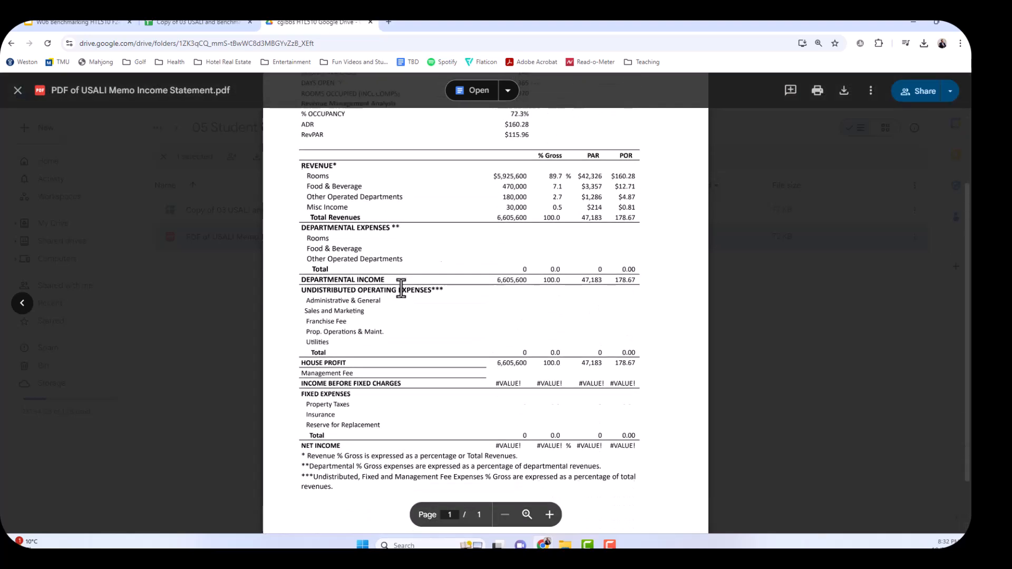
{"action": "scroll", "coordinate": [406, 287], "scroll_direction": "up", "scroll_amount": 3}
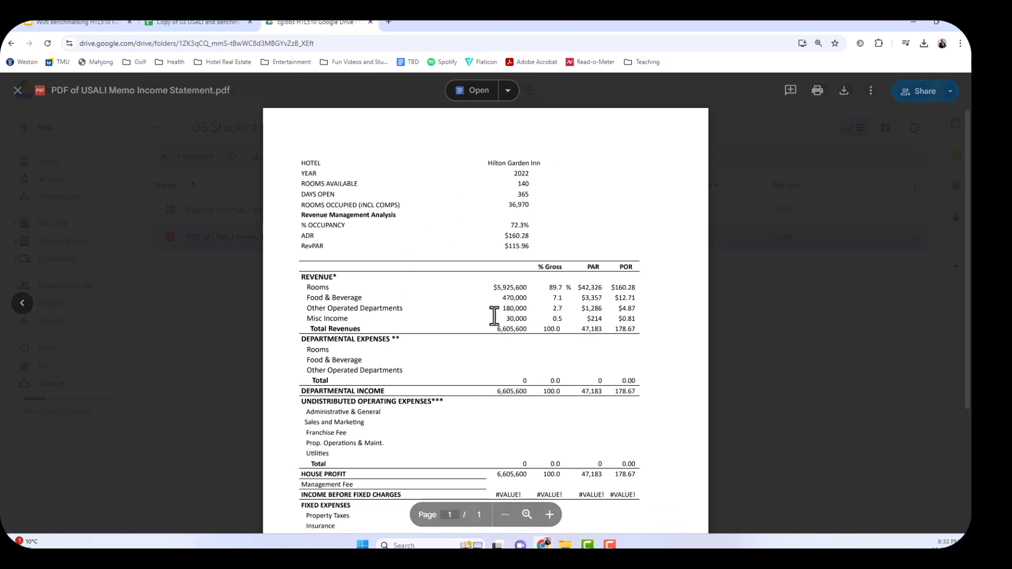
{"action": "key", "text": "Escape"}
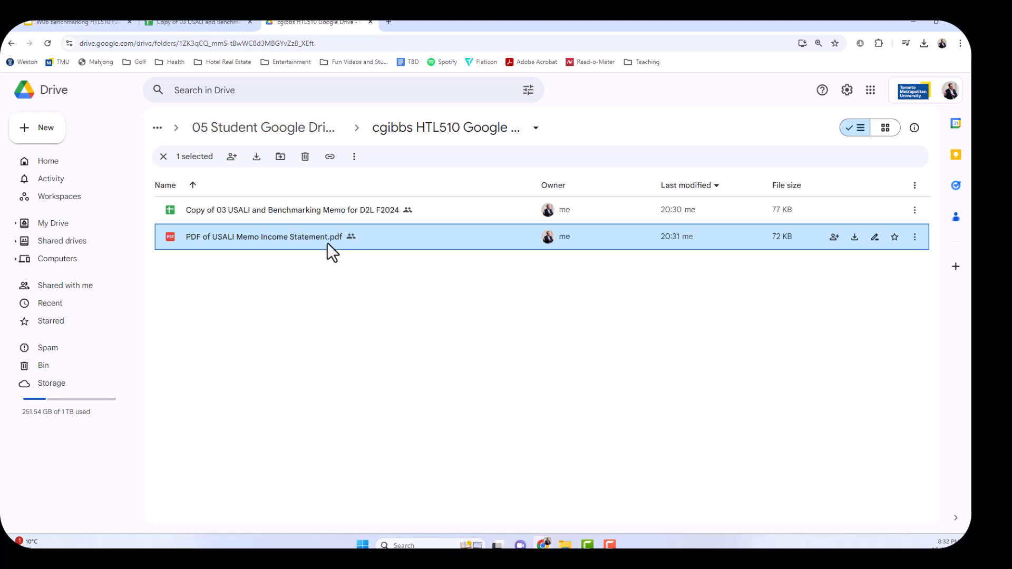
- Search the web for "convert pdf to jpg" in a new browser tab and open Adobe's Free PDF to JPG converter
{"action": "left_click", "coordinate": [391, 21]}
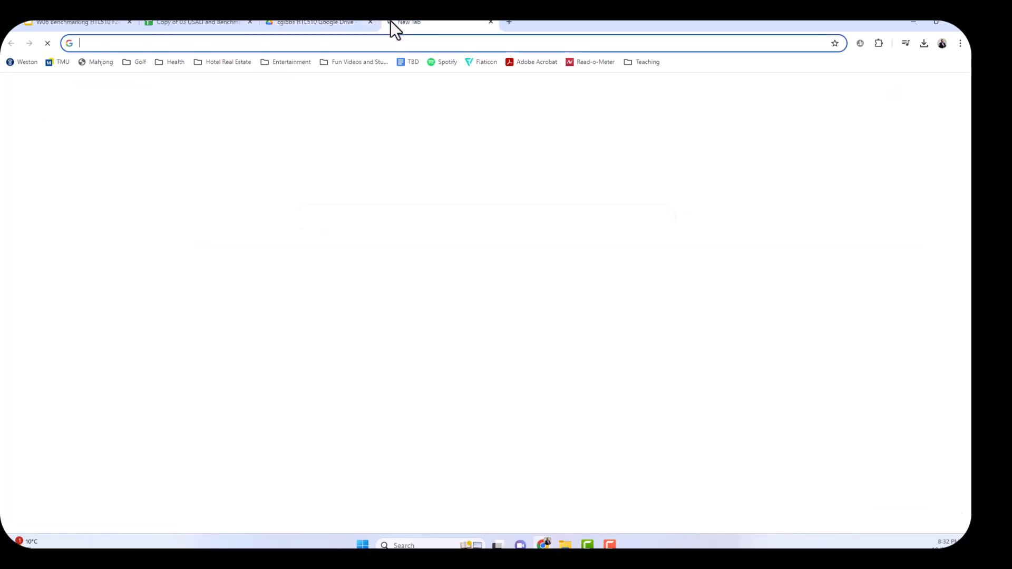
{"action": "left_click", "coordinate": [355, 217]}
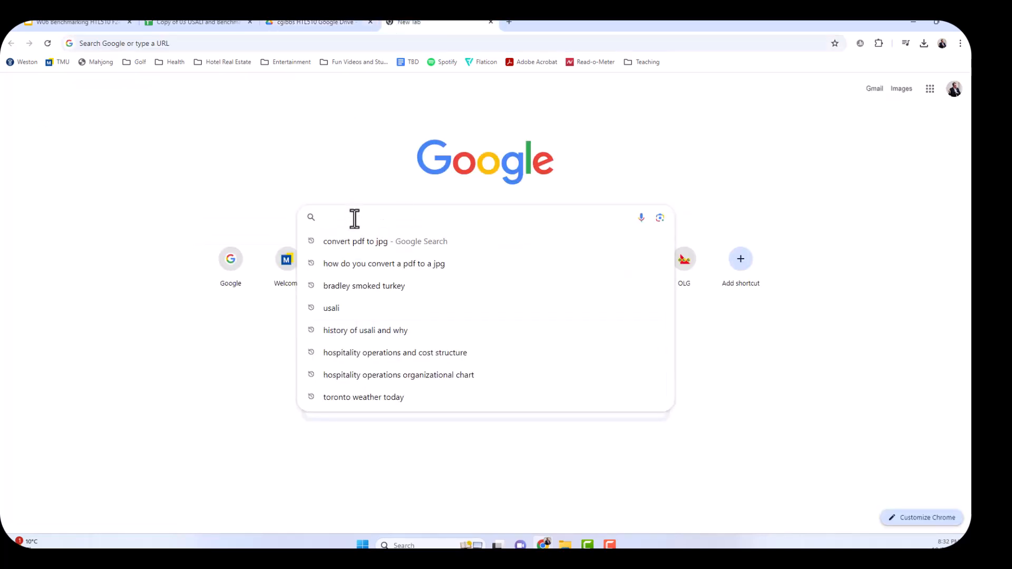
{"action": "type", "text": "convert"}
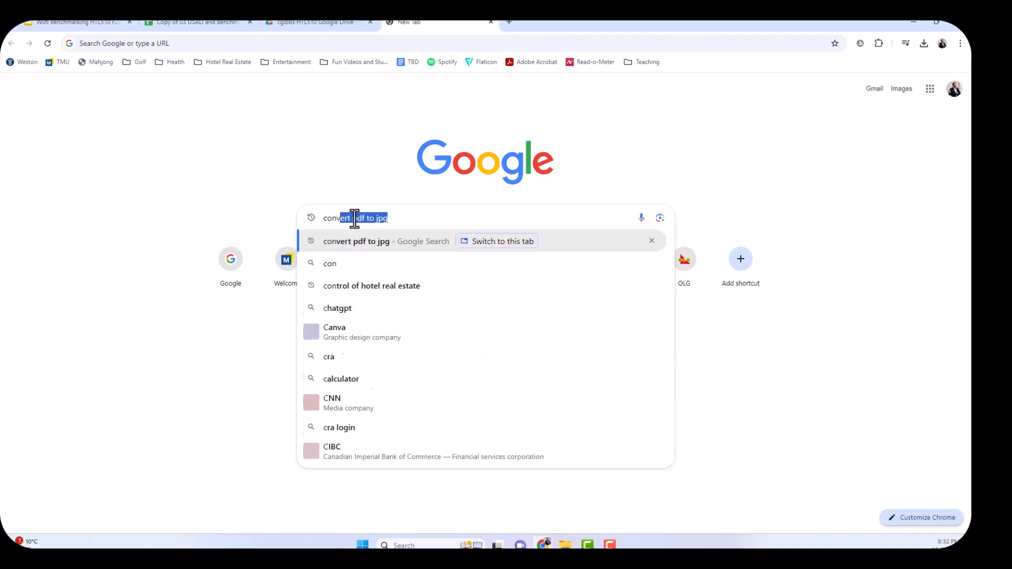
{"action": "type", "text": " pdf to jpg"}
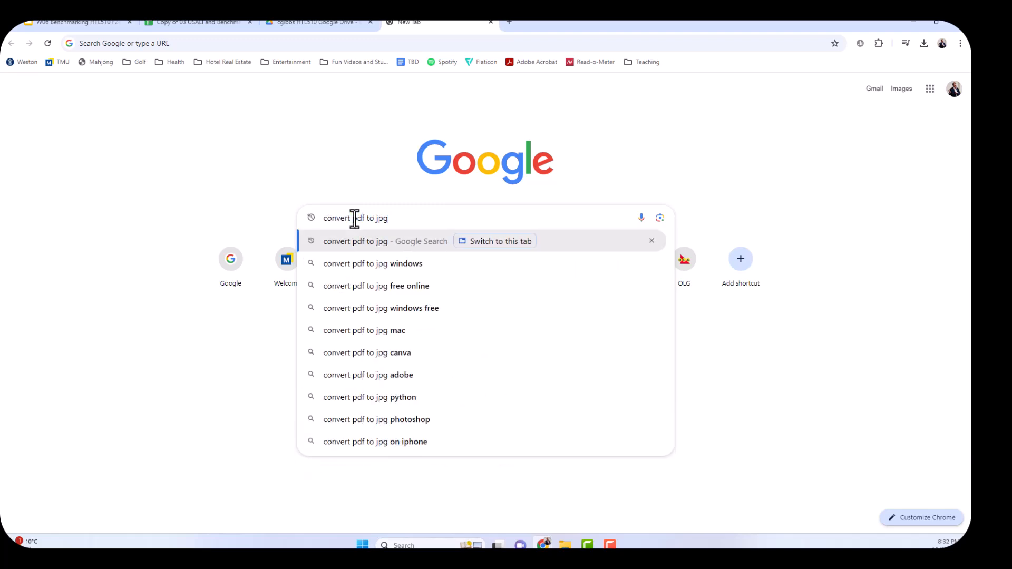
{"action": "key", "text": "Return"}
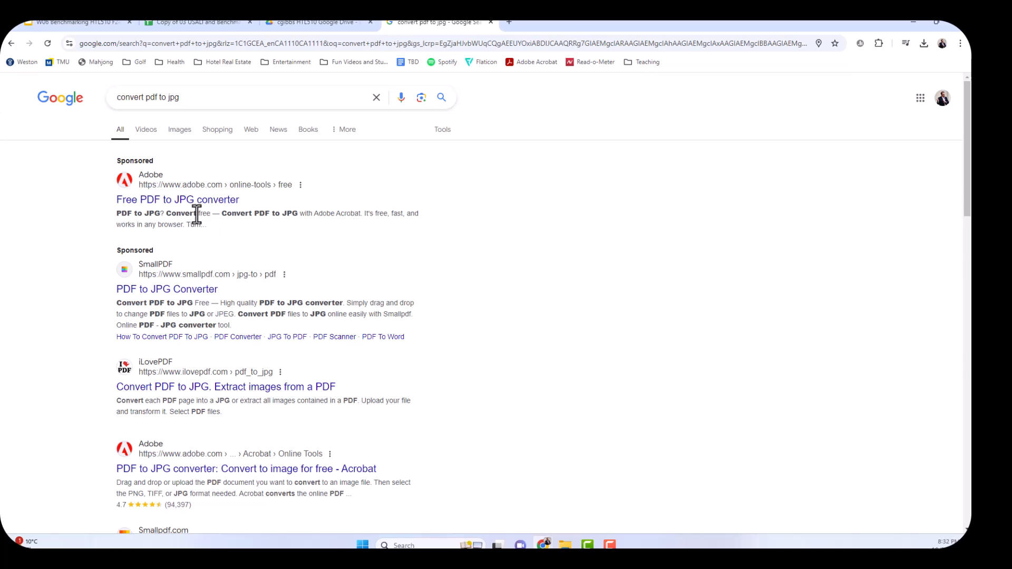
{"action": "left_click", "coordinate": [174, 201]}
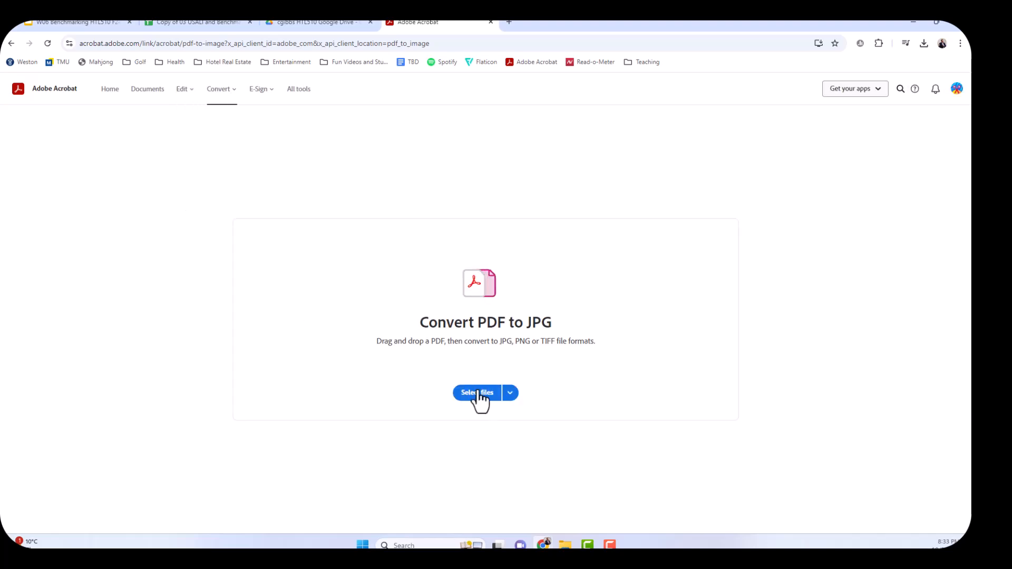
- Choose a file from the computer, browsing Google Drive (G:) > My Drive > A.1 Teaching > 1.0 F2024 > HTL510 Hotel Real Estate F2024 Preparation
{"action": "left_click", "coordinate": [477, 393]}
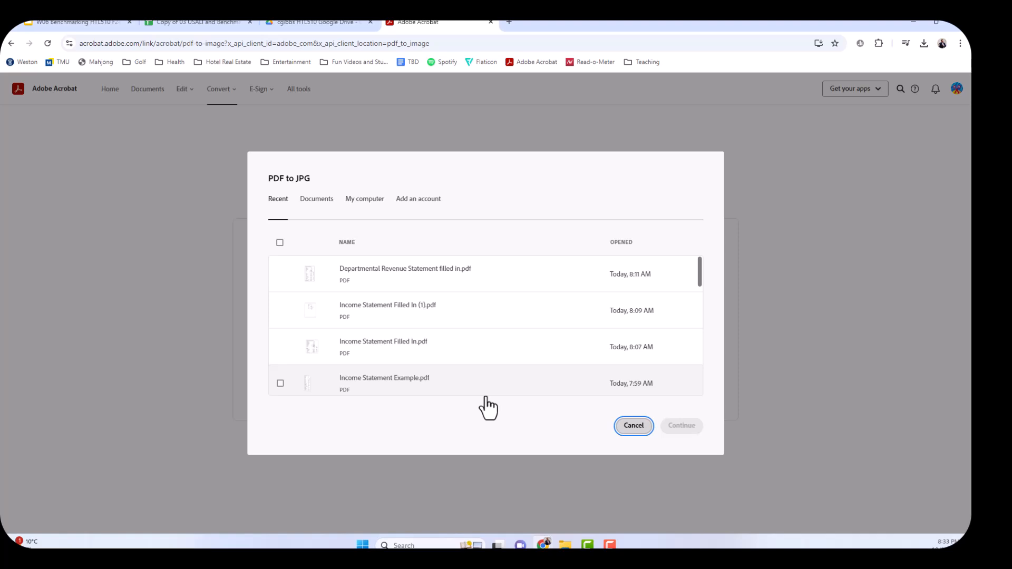
{"action": "left_click", "coordinate": [363, 203]}
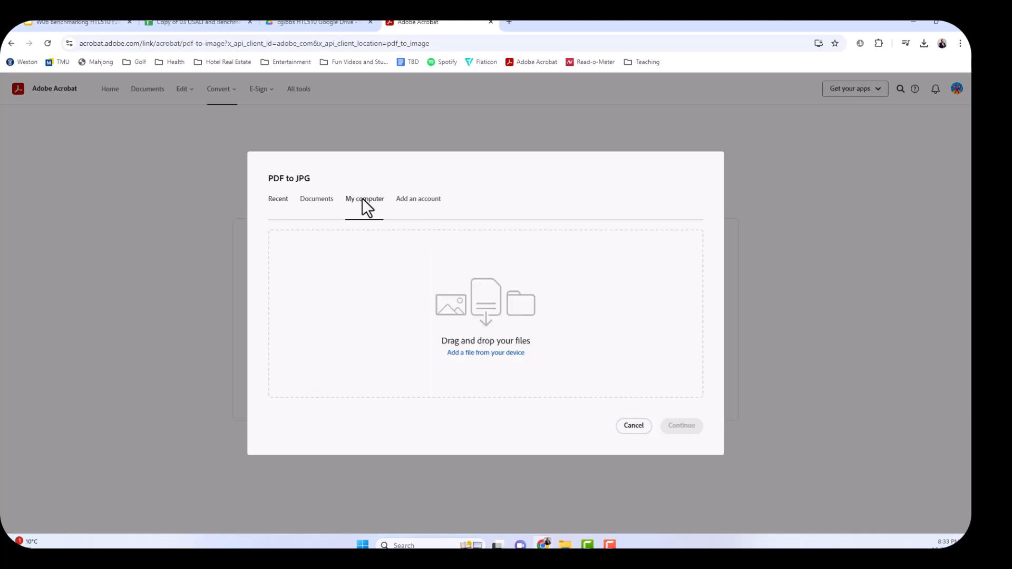
{"action": "left_click", "coordinate": [495, 354]}
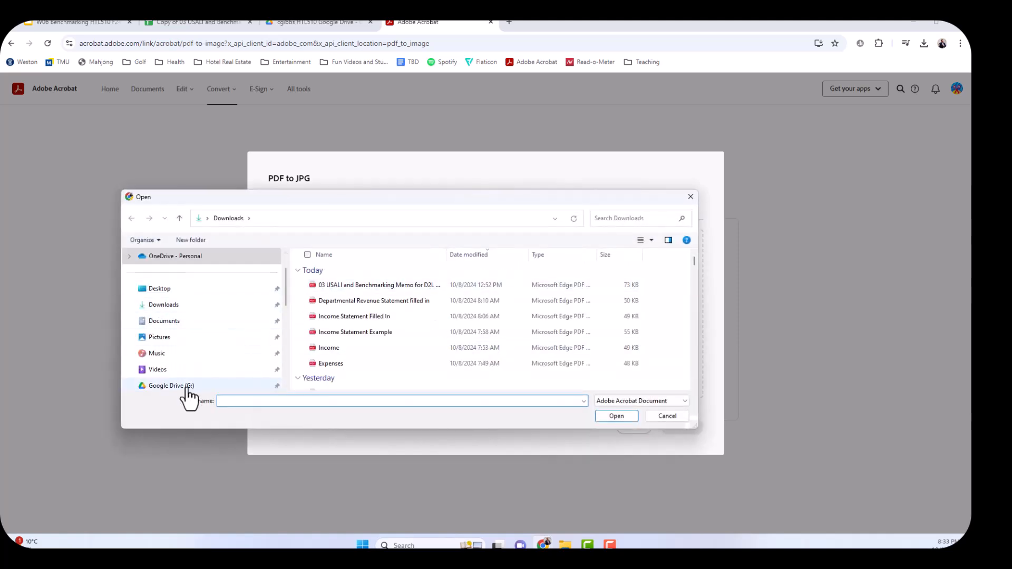
{"action": "left_click", "coordinate": [172, 385]}
{"action": "double_click", "coordinate": [330, 271]}
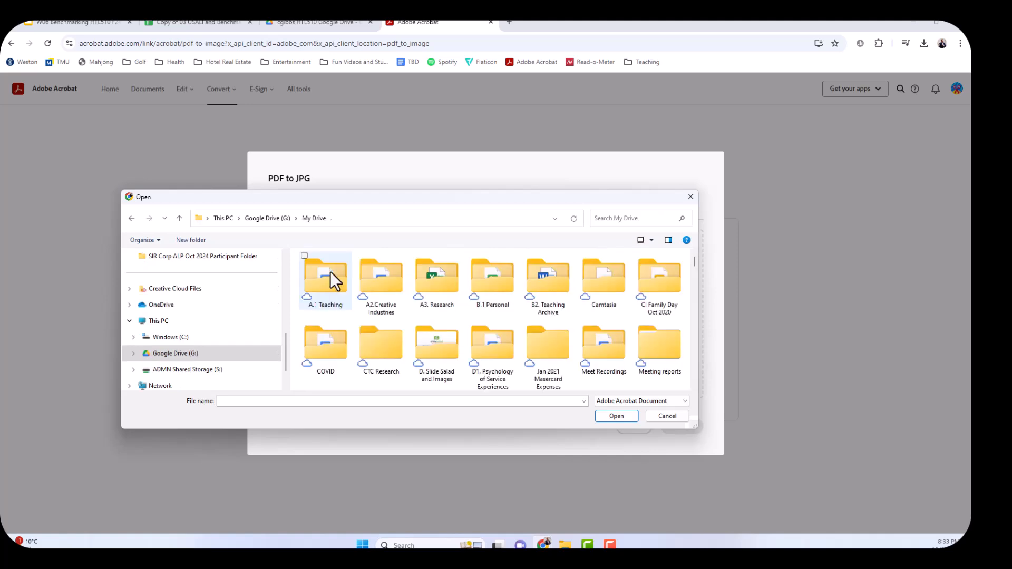
{"action": "double_click", "coordinate": [330, 271]}
{"action": "double_click", "coordinate": [330, 271]}
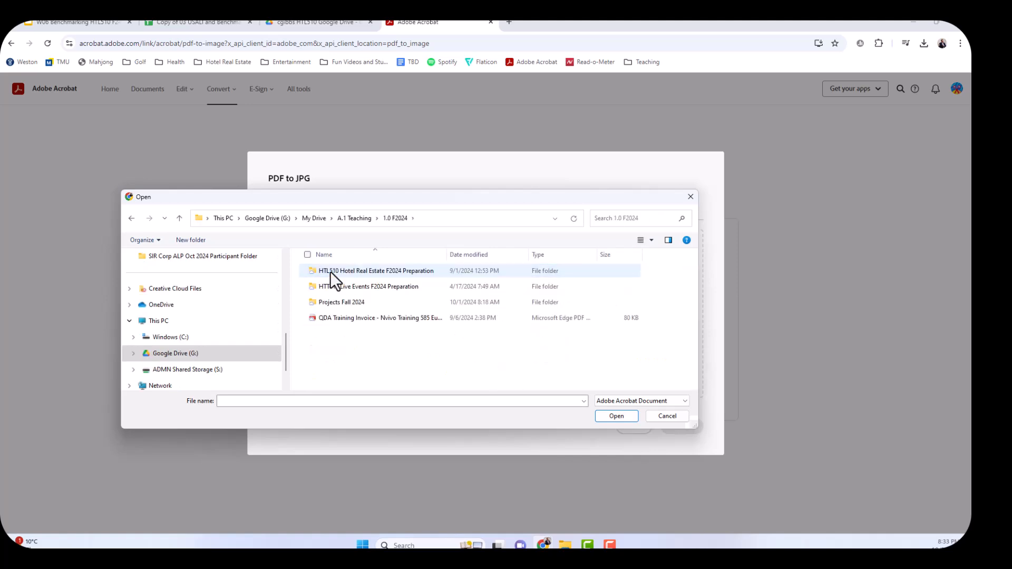
{"action": "double_click", "coordinate": [330, 271]}
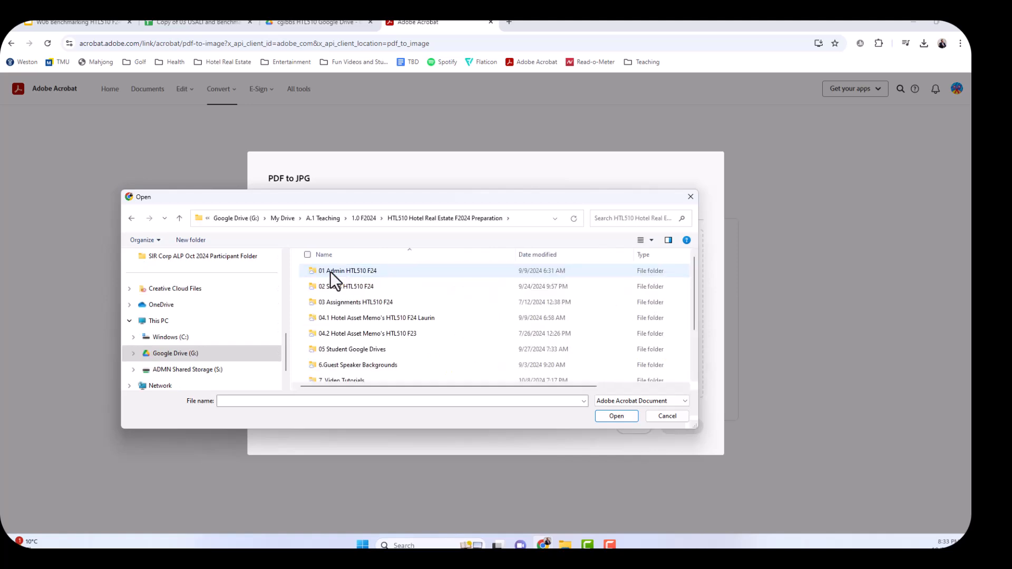
- Load "PDF of USALI Memo Income Statement" from the account owner's own HTL510 folder inside 05 Student Google Drives
{"action": "scroll", "coordinate": [358, 328], "scroll_direction": "down", "scroll_amount": 1}
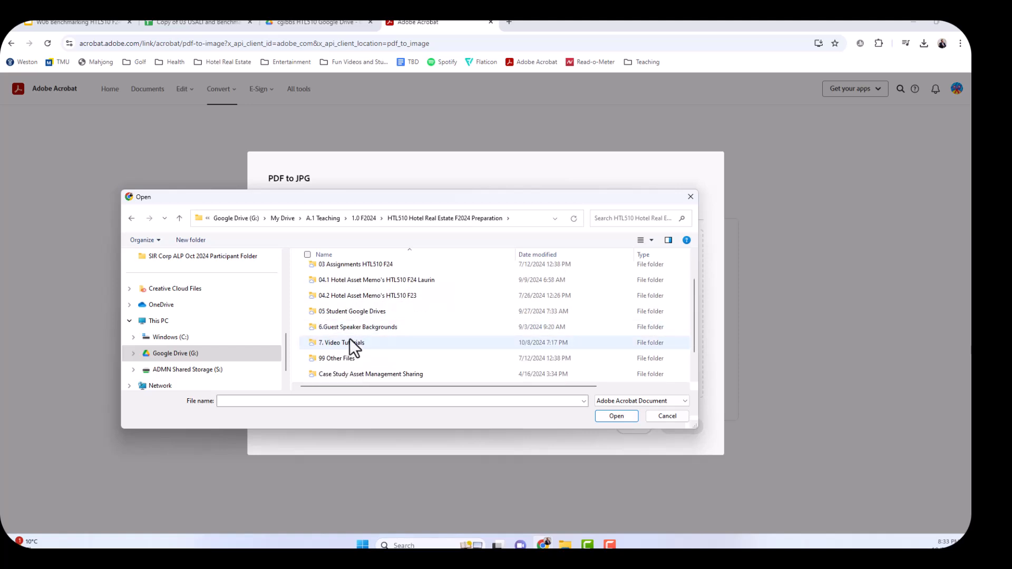
{"action": "double_click", "coordinate": [353, 311]}
{"action": "scroll", "coordinate": [353, 313], "scroll_direction": "down", "scroll_amount": 1}
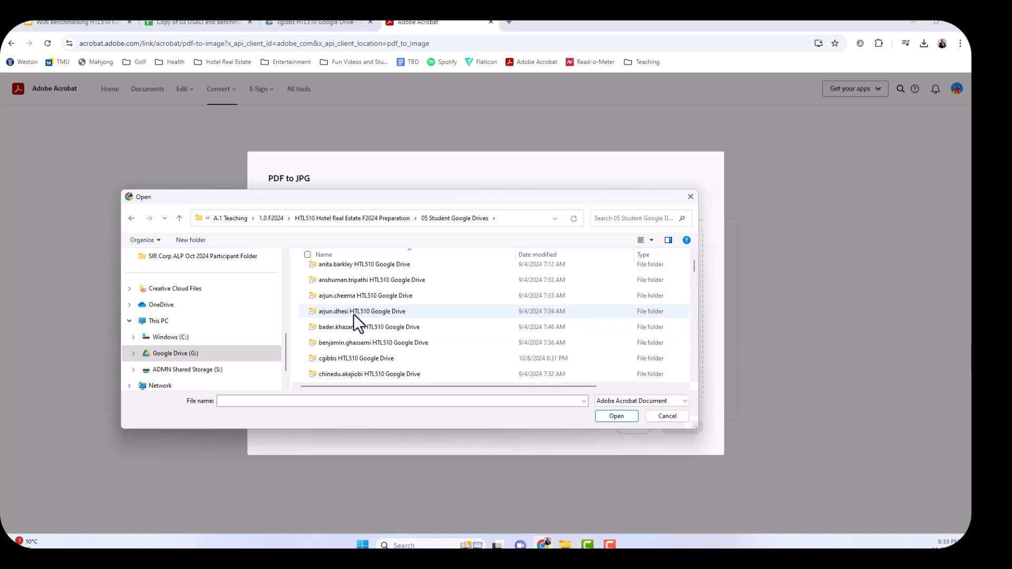
{"action": "double_click", "coordinate": [344, 356]}
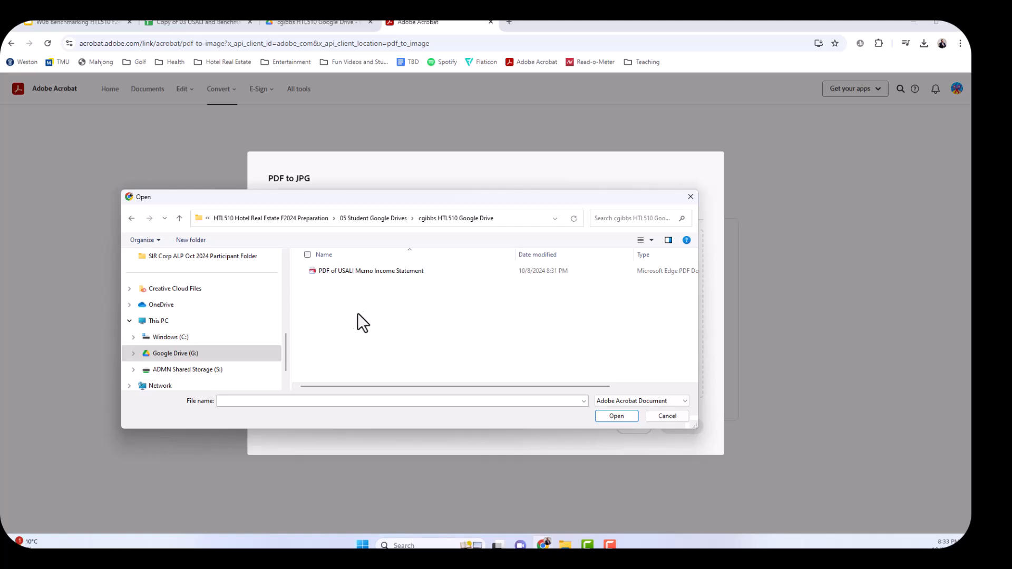
{"action": "left_click", "coordinate": [361, 271]}
{"action": "left_click", "coordinate": [612, 416]}
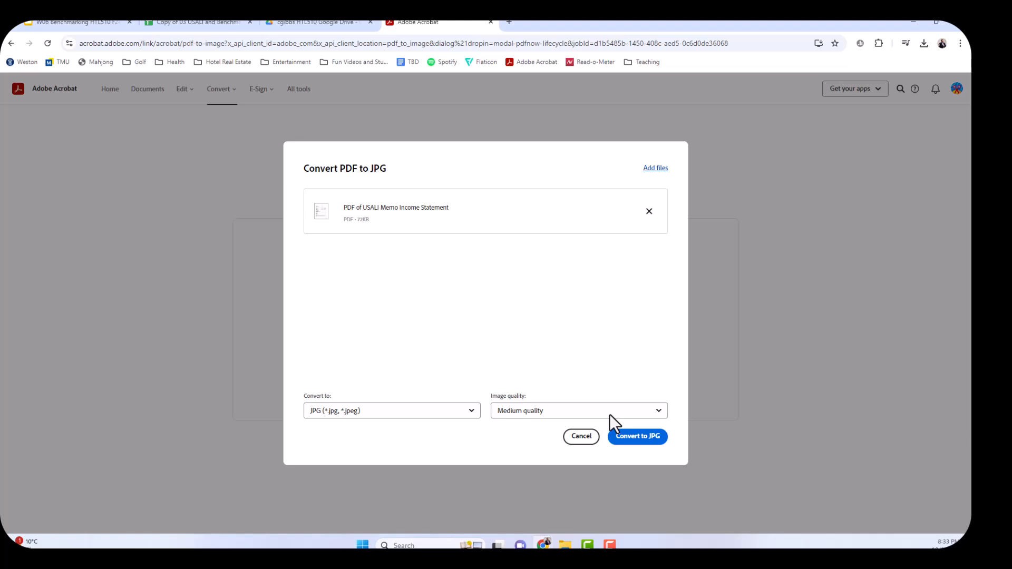
- Convert the income statement PDF to JPG at High quality and download the resulting file
{"action": "left_click", "coordinate": [659, 410]}
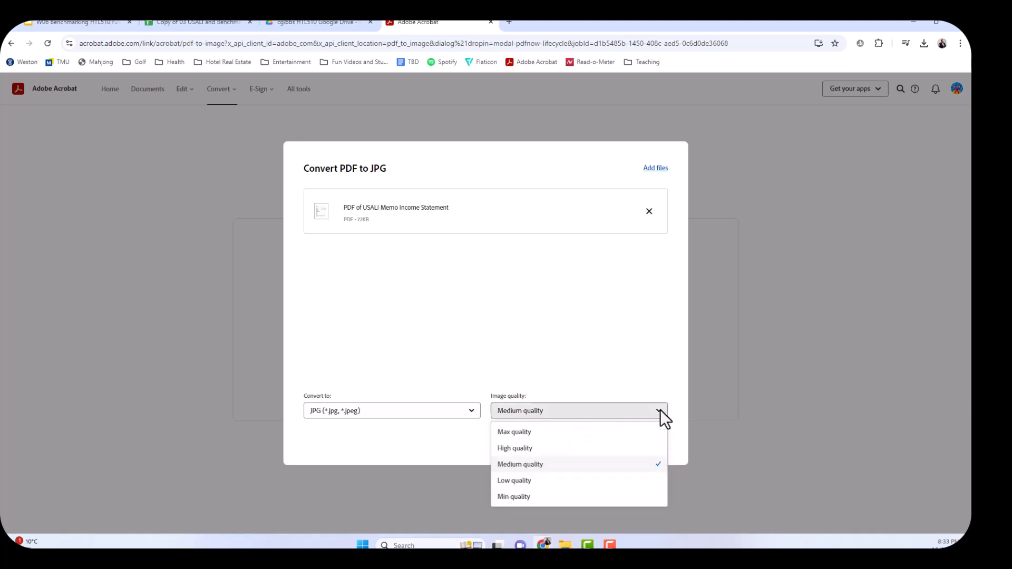
{"action": "left_click", "coordinate": [550, 447]}
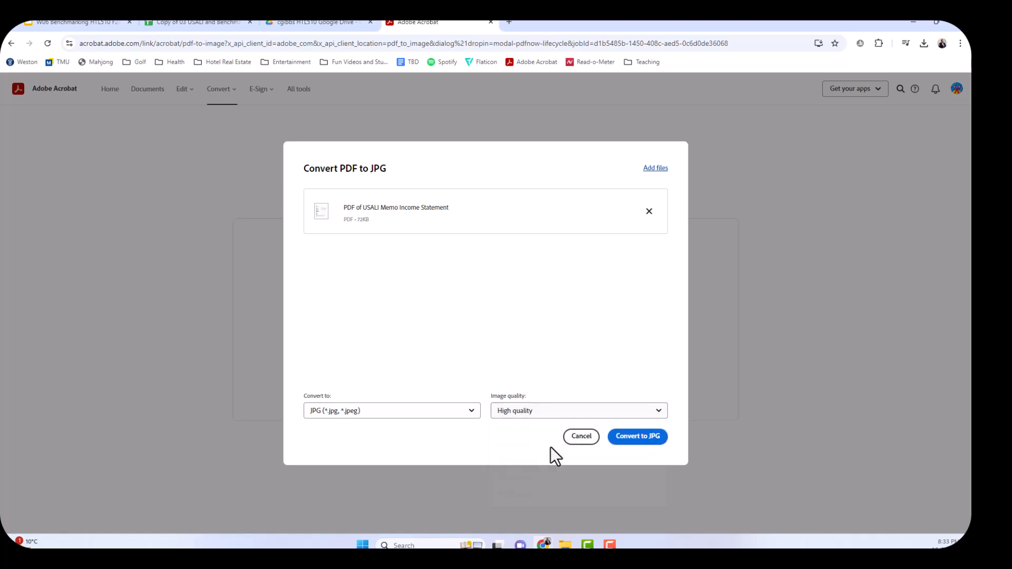
{"action": "left_click", "coordinate": [638, 438]}
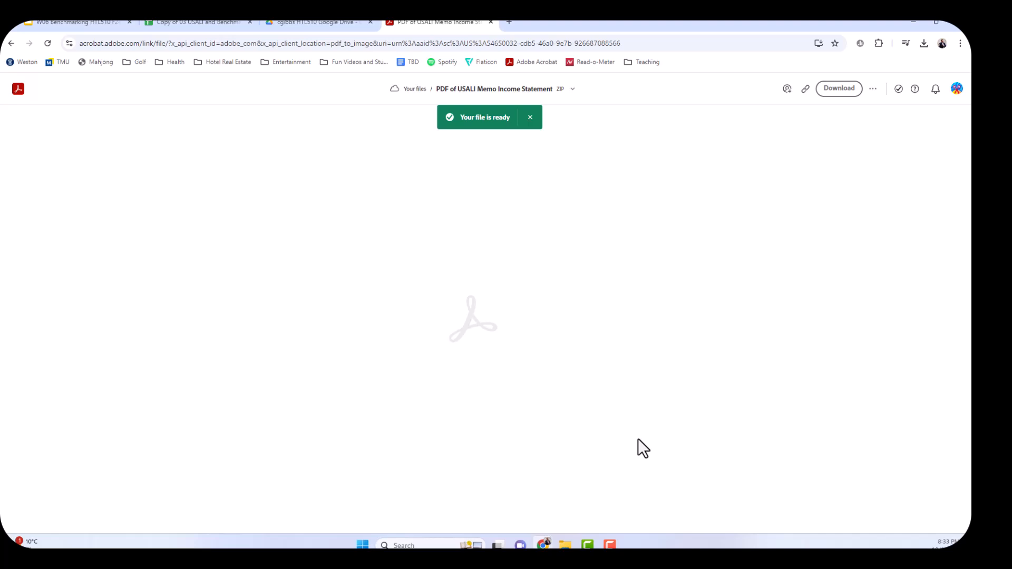
{"action": "left_click", "coordinate": [846, 94]}
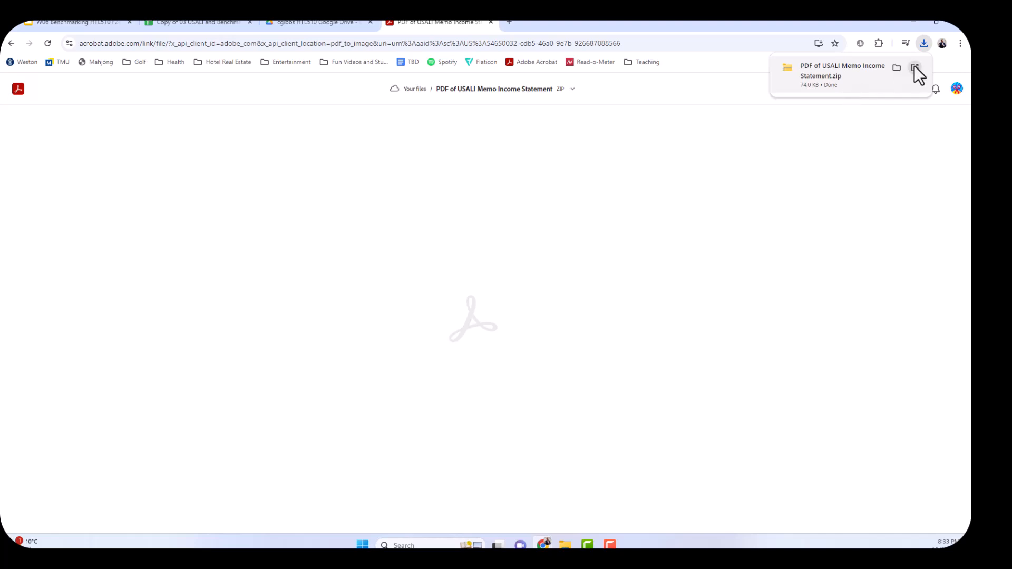
- Open the downloaded "PDF of USALI Memo Income Statement.zip" and move its File Explorer window fully into view
{"action": "left_click", "coordinate": [915, 65]}
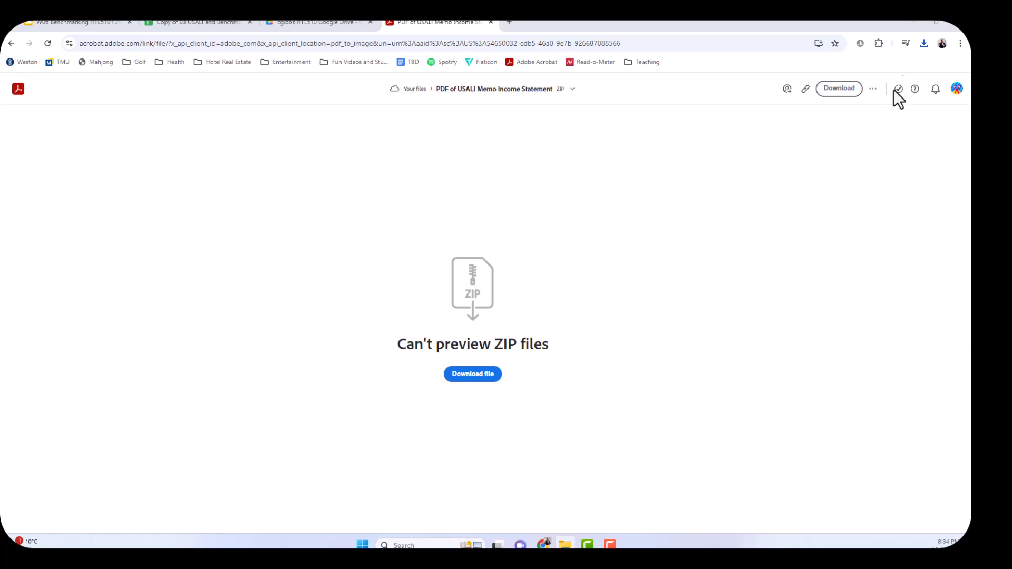
{"action": "left_click", "coordinate": [923, 43]}
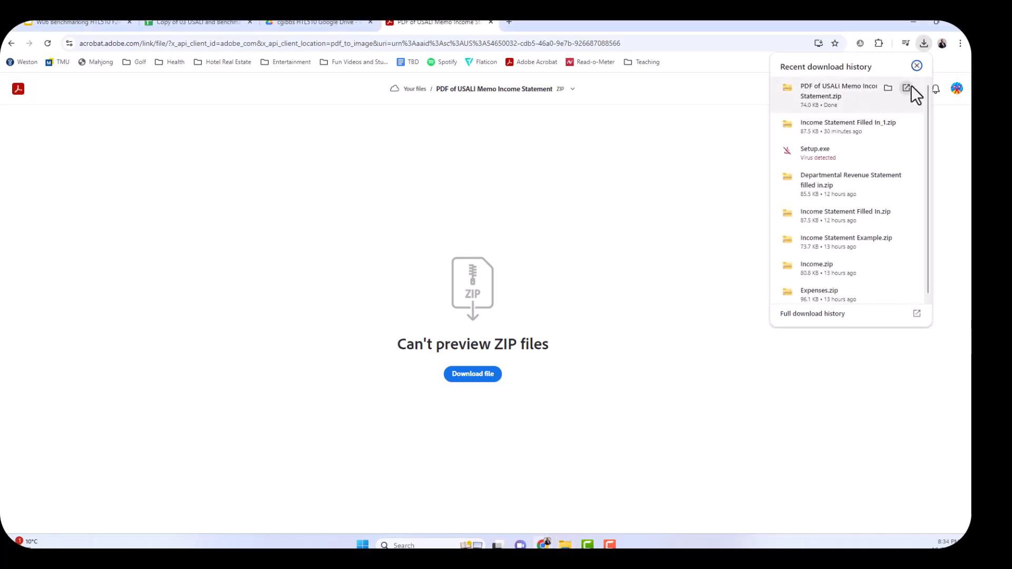
{"action": "left_click", "coordinate": [889, 87]}
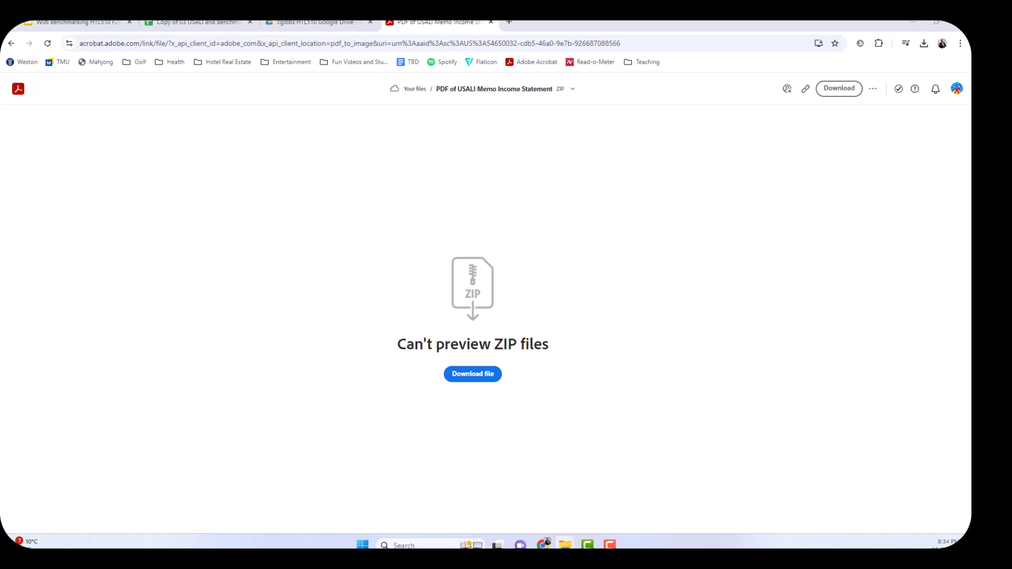
{"action": "left_click_drag", "start_coordinate": [0, 162], "coordinate": [446, 101]}
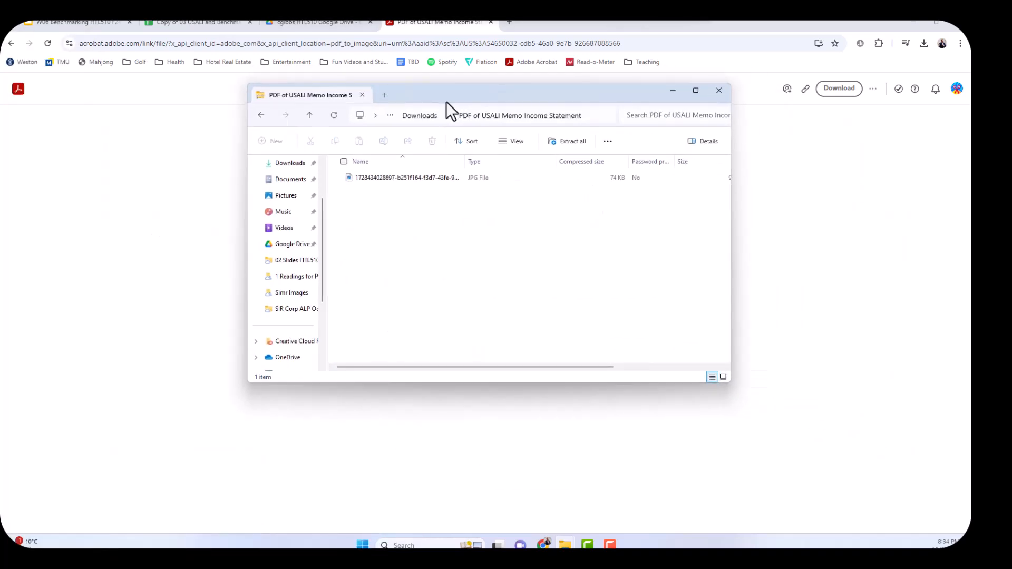
- Try to rename the JPG inside the zip archive through its file properties
{"action": "right_click", "coordinate": [403, 179]}
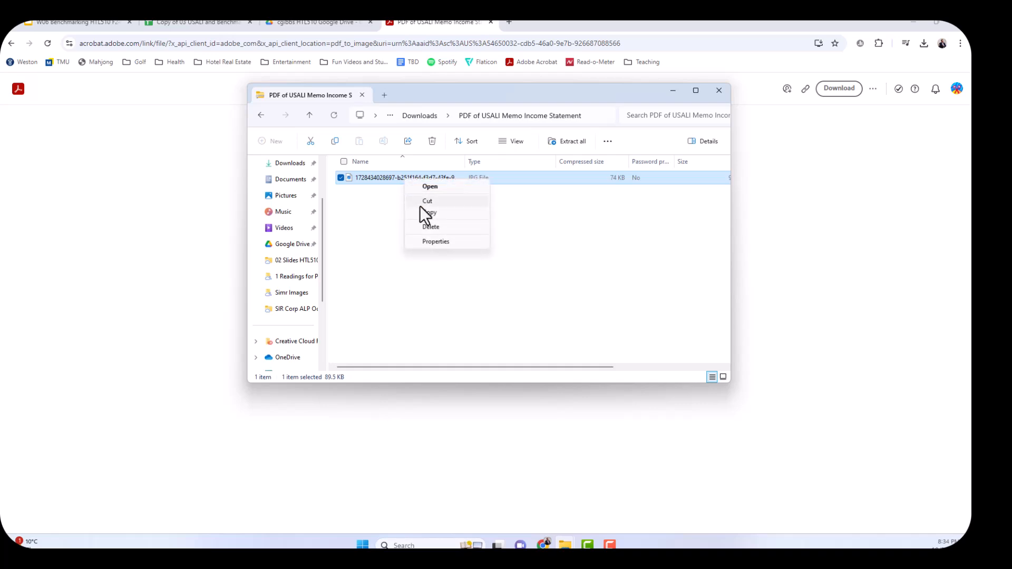
{"action": "left_click", "coordinate": [431, 241]}
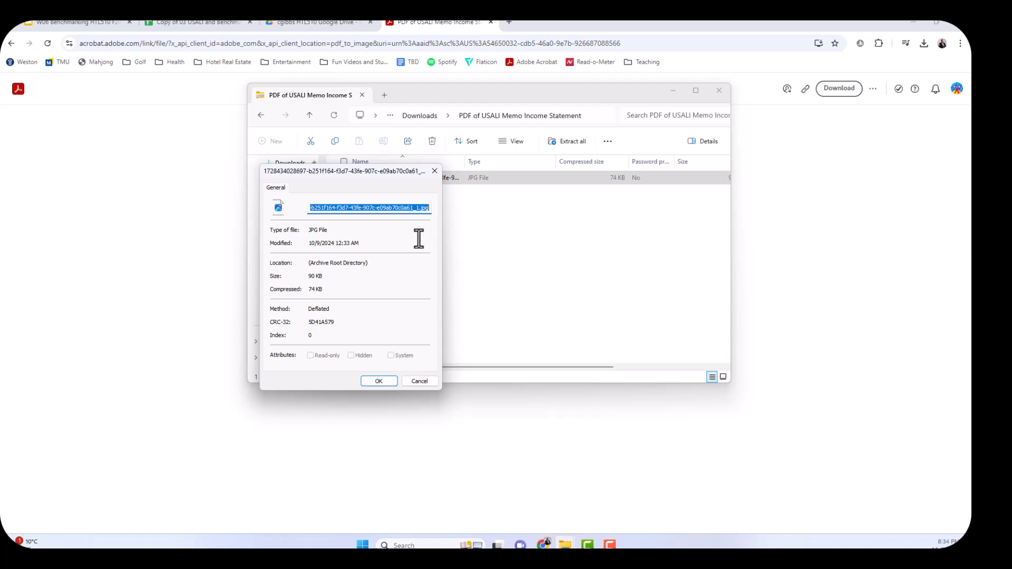
{"action": "left_click", "coordinate": [414, 207]}
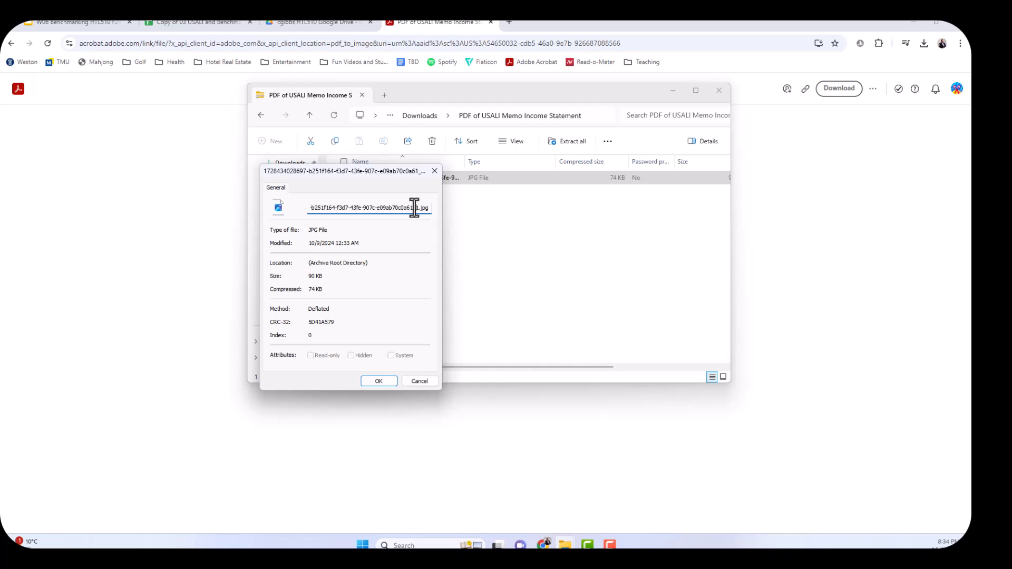
{"action": "left_click_drag", "start_coordinate": [416, 208], "coordinate": [299, 208]}
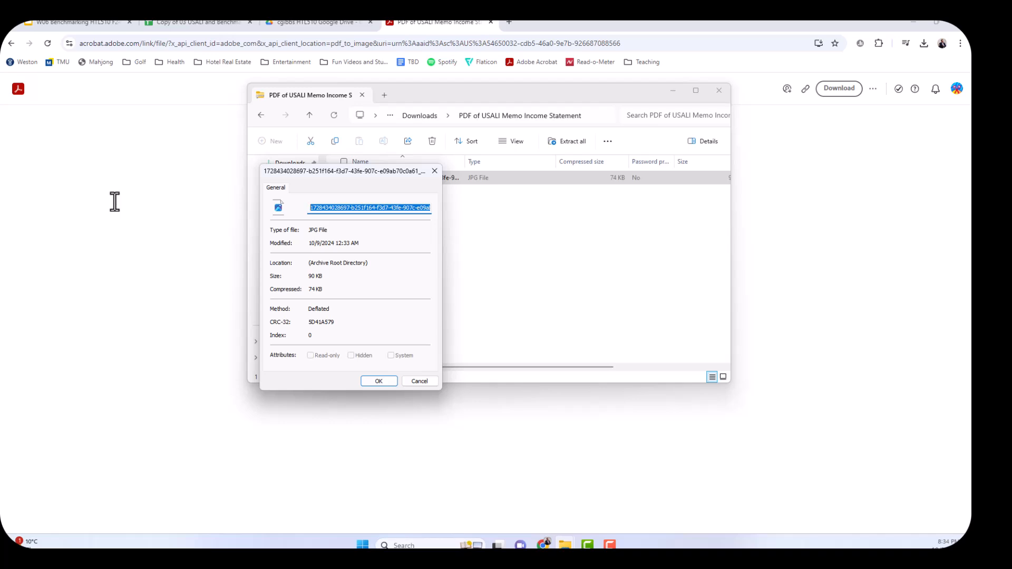
{"action": "left_click", "coordinate": [343, 208]}
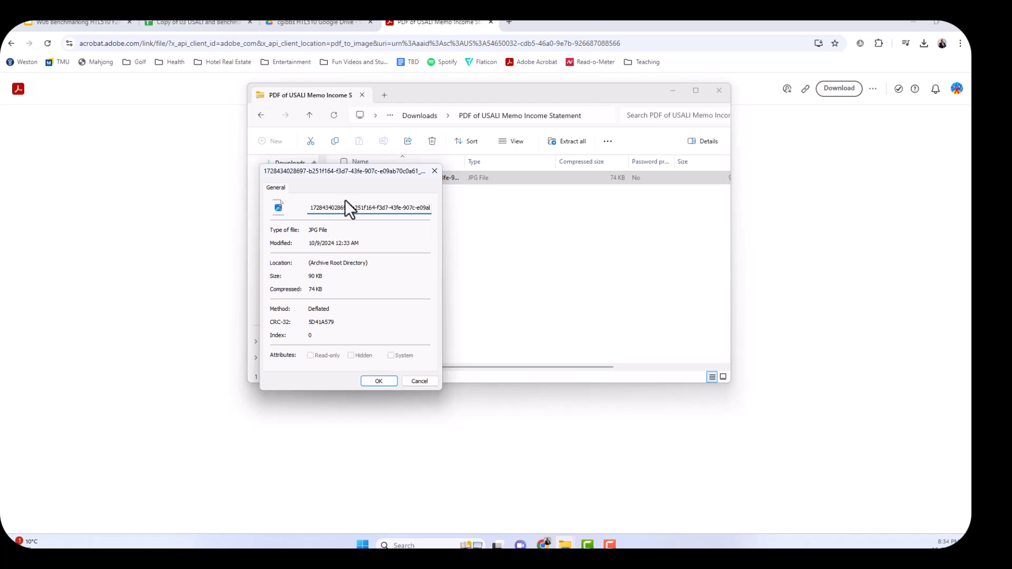
{"action": "left_click_drag", "start_coordinate": [306, 207], "coordinate": [410, 208]}
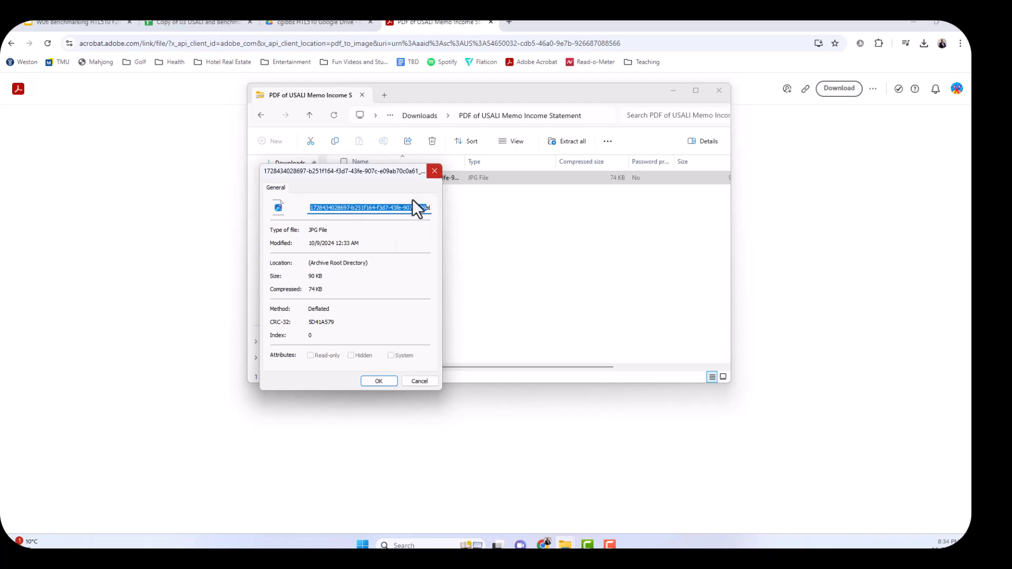
{"action": "left_click", "coordinate": [378, 382]}
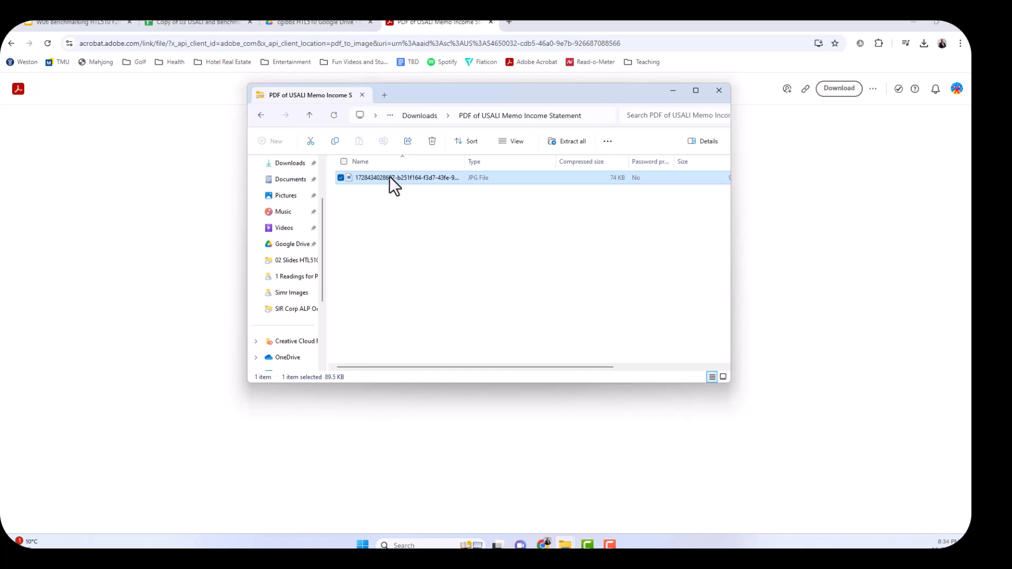
- Copy the JPG out of the zip archive and close the archive window
{"action": "left_click_drag", "start_coordinate": [390, 178], "coordinate": [286, 228]}
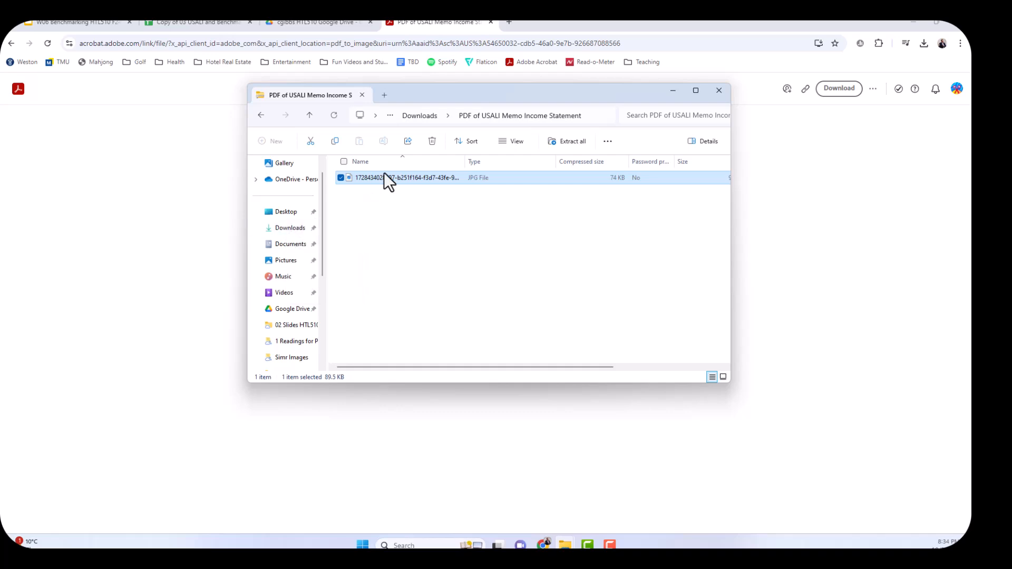
{"action": "left_click_drag", "start_coordinate": [380, 178], "coordinate": [301, 240]}
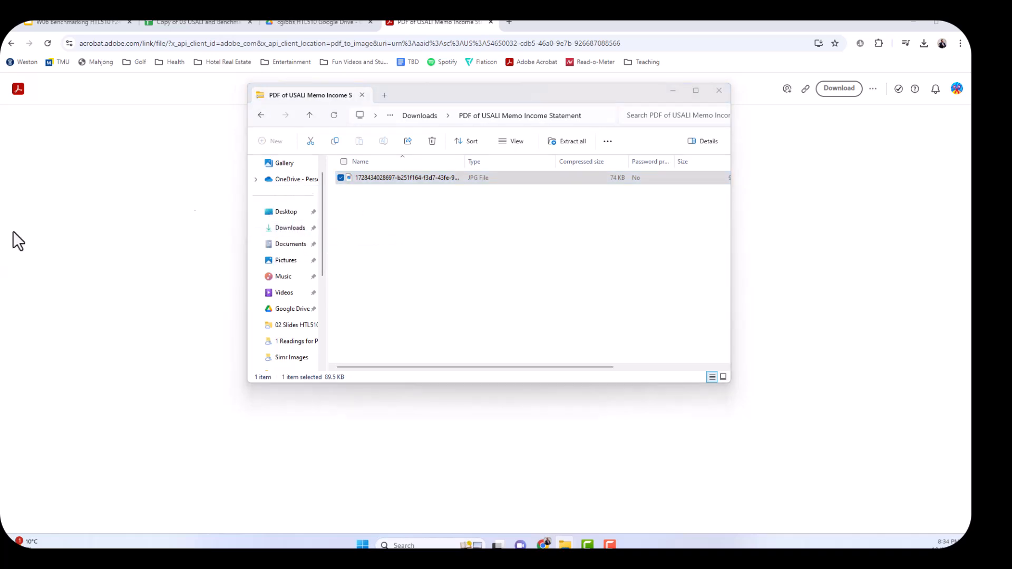
{"action": "left_click", "coordinate": [458, 178]}
{"action": "left_click", "coordinate": [719, 91]}
- Upload the extracted income statement JPG from the Downloads folder to the HTL510 course folder in Google Drive
{"action": "left_click", "coordinate": [288, 23]}
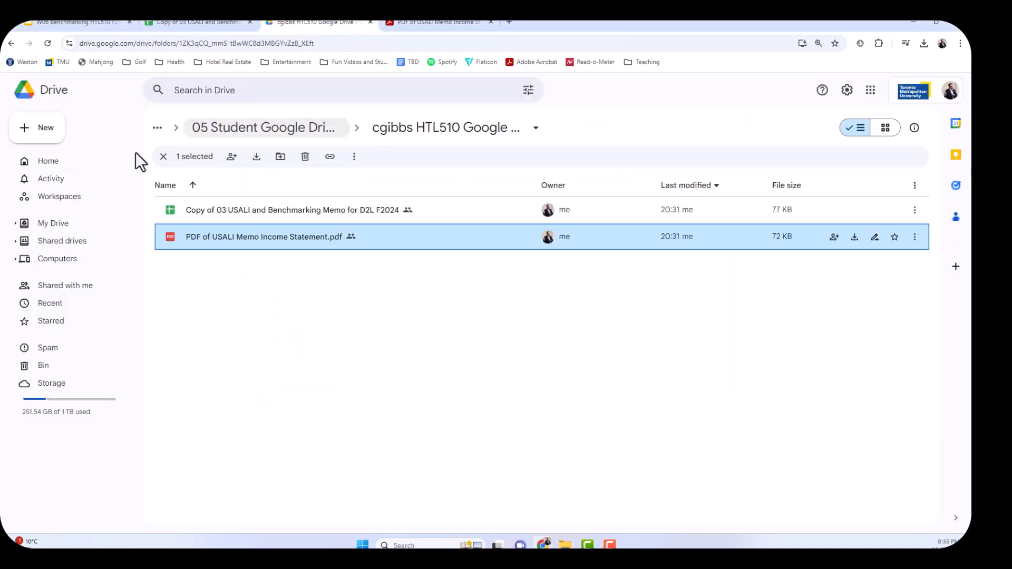
{"action": "left_click", "coordinate": [45, 133]}
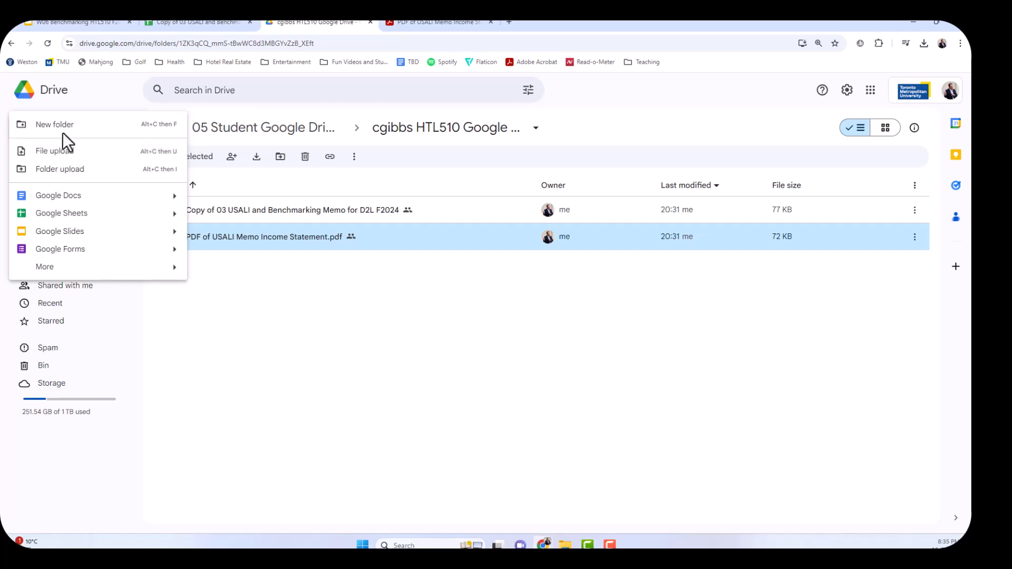
{"action": "left_click", "coordinate": [56, 152]}
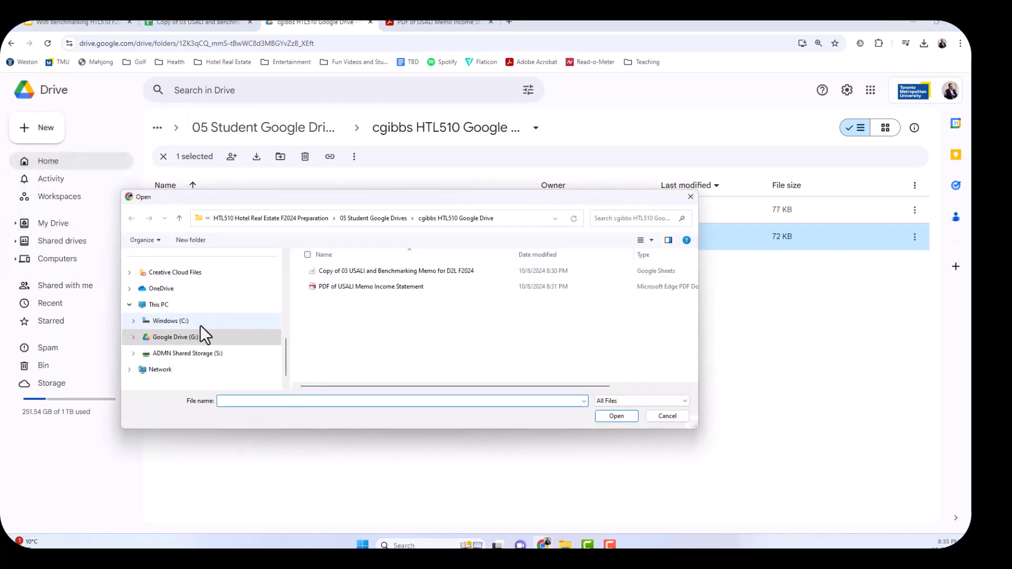
{"action": "left_click_drag", "start_coordinate": [286, 349], "coordinate": [296, 262]}
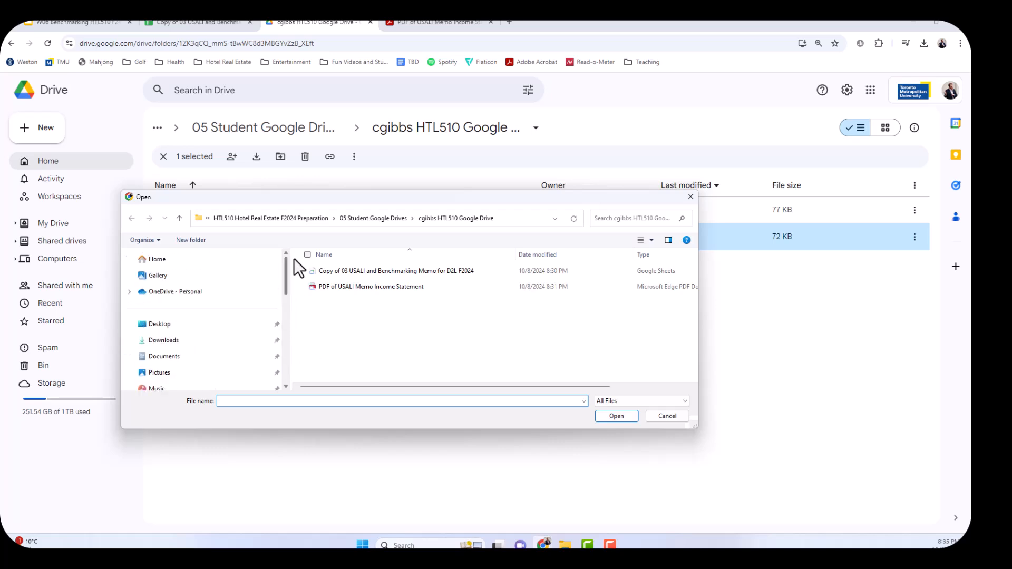
{"action": "left_click", "coordinate": [163, 340]}
{"action": "left_click", "coordinate": [340, 286]}
{"action": "left_click", "coordinate": [605, 413]}
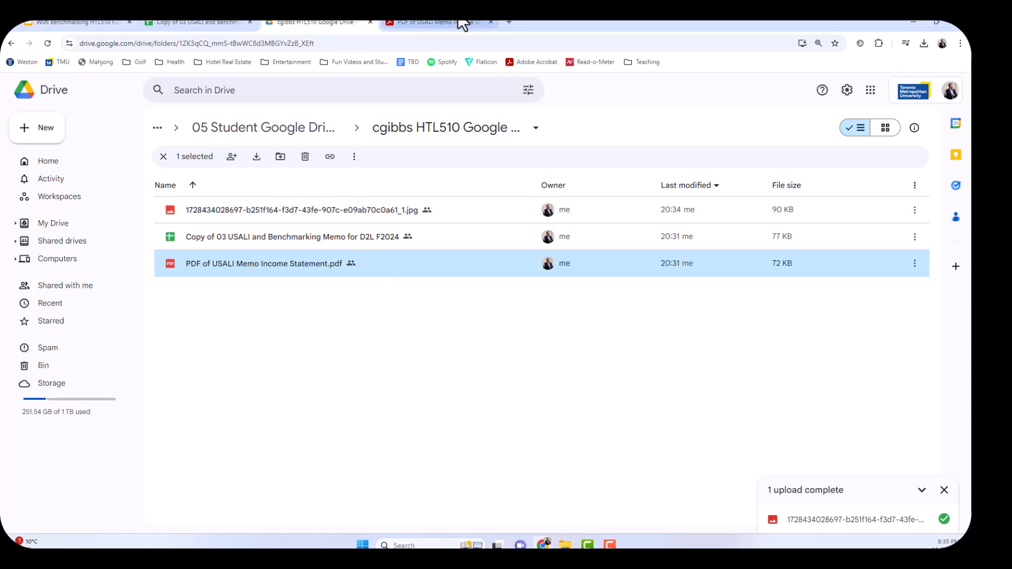
- Open Google Docs in a new browser tab and create a blank document
{"action": "left_click", "coordinate": [509, 22]}
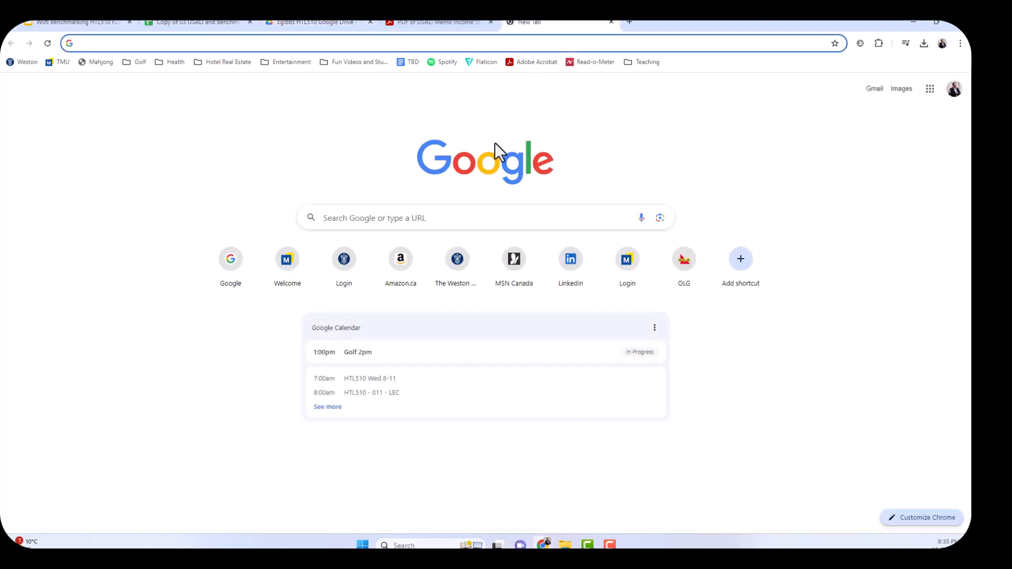
{"action": "left_click", "coordinate": [929, 90]}
{"action": "left_click", "coordinate": [837, 191]}
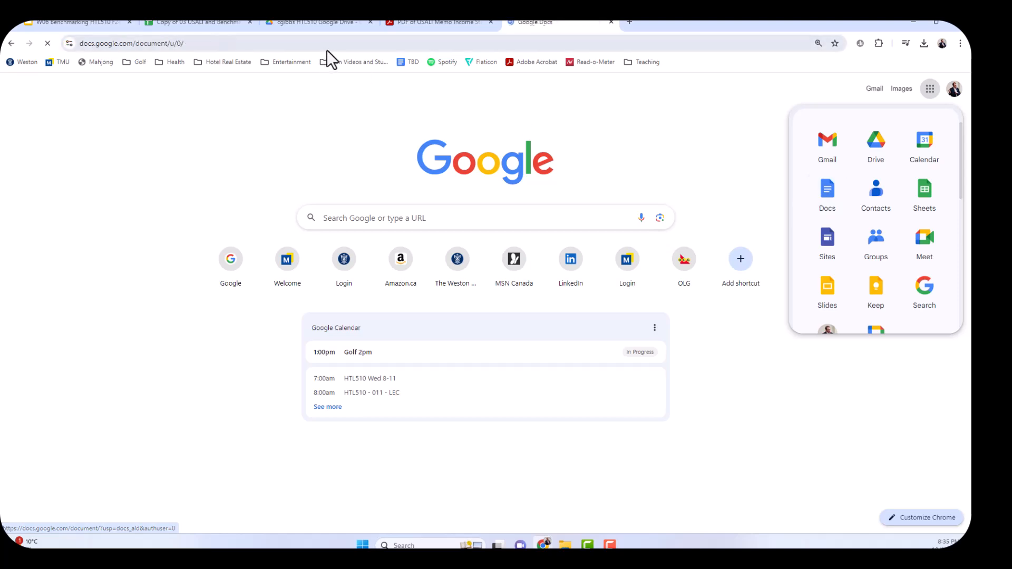
{"action": "left_click", "coordinate": [172, 174]}
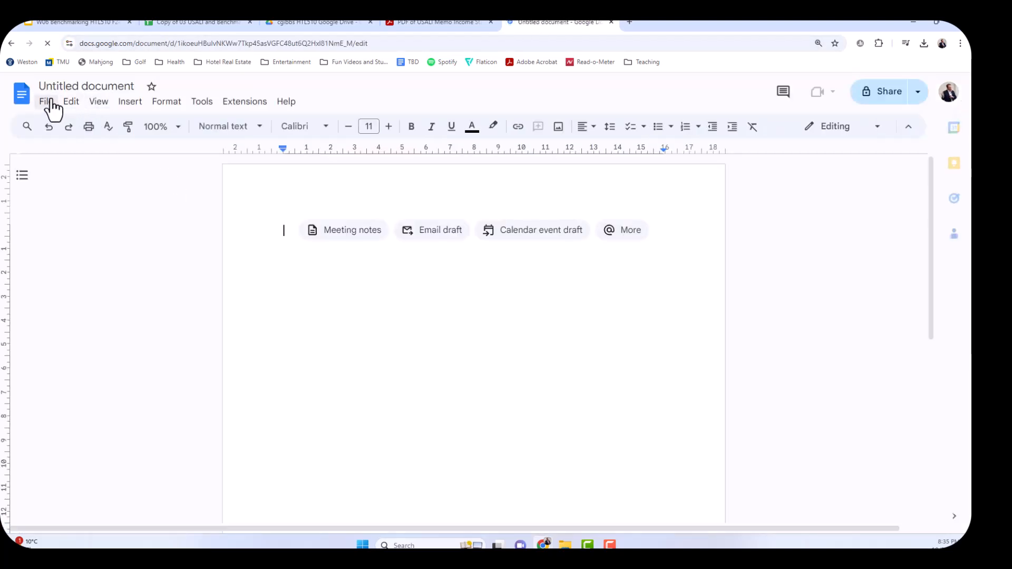
- Start inserting an image from the computer and browse Google Drive (G:) to My Drive > A.1 Teaching > 1.0 F2024
{"action": "left_click", "coordinate": [130, 102]}
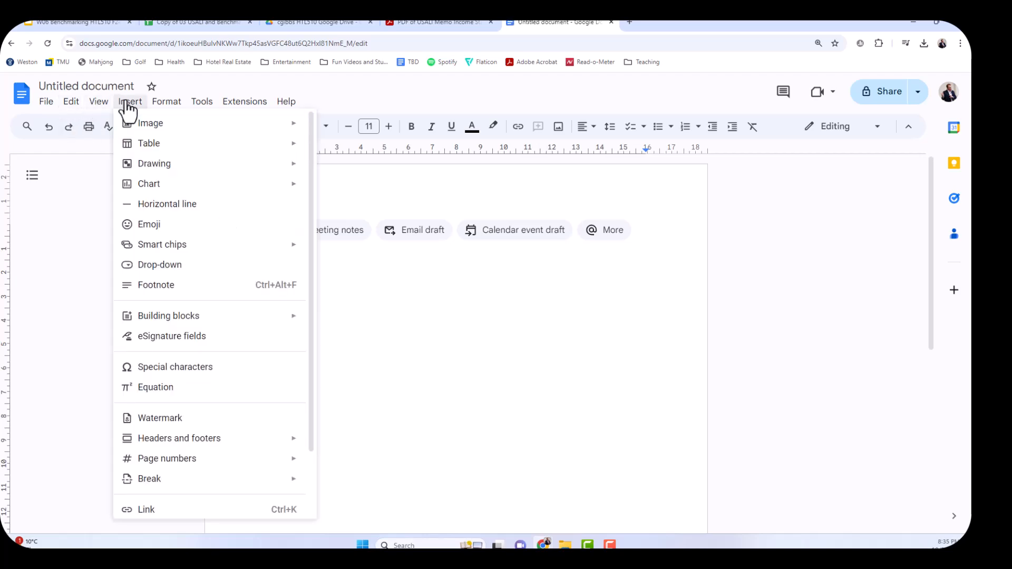
{"action": "mouse_move", "coordinate": [136, 126]}
{"action": "left_click", "coordinate": [339, 129]}
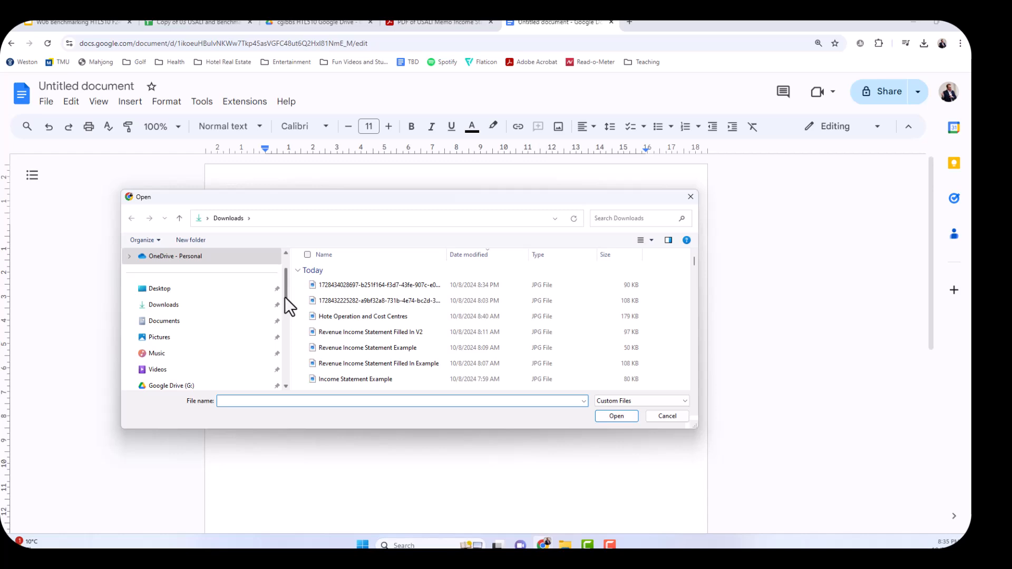
{"action": "left_click_drag", "start_coordinate": [285, 298], "coordinate": [290, 313]}
{"action": "left_click", "coordinate": [187, 338]}
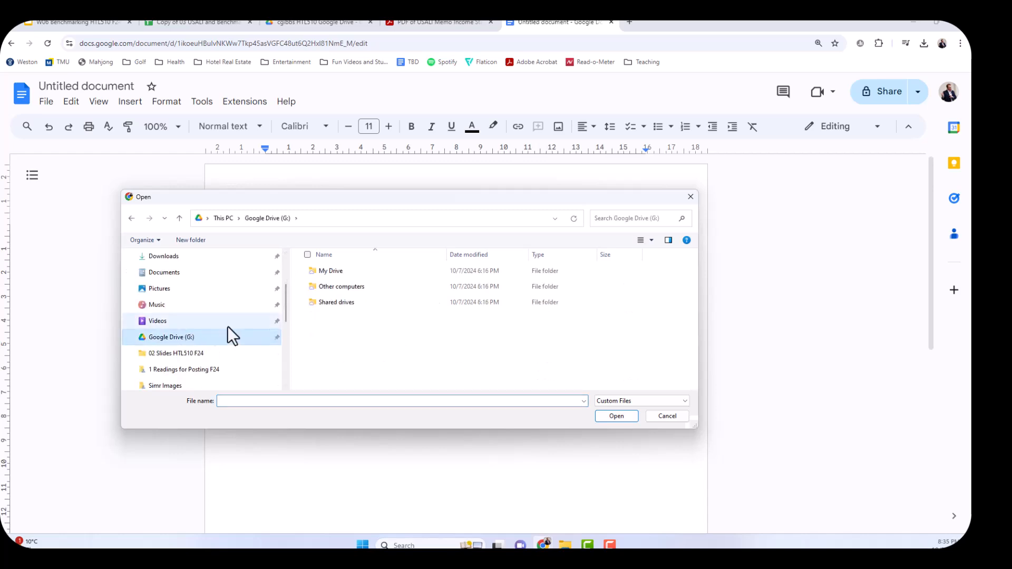
{"action": "double_click", "coordinate": [331, 271]}
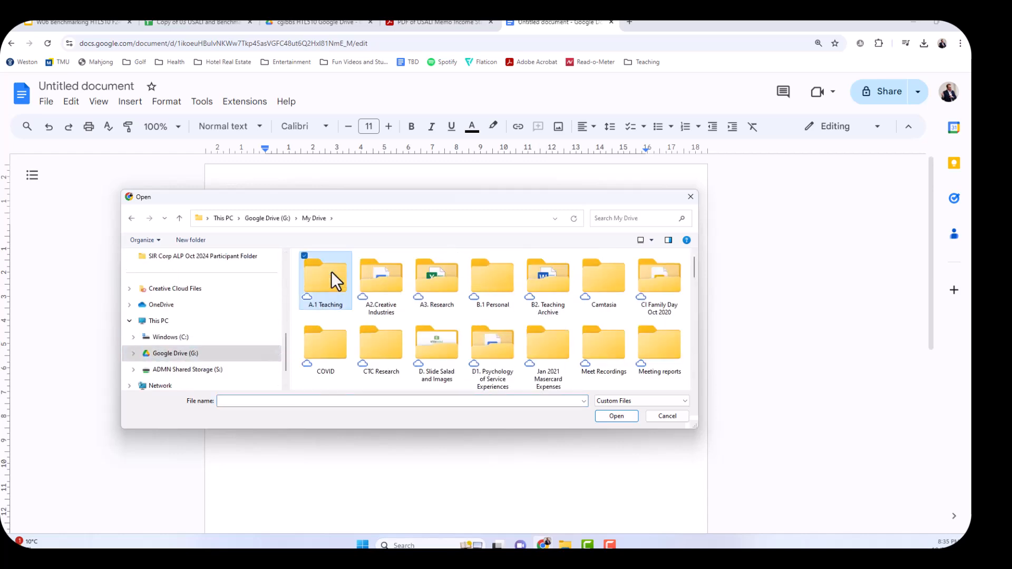
{"action": "double_click", "coordinate": [331, 271]}
{"action": "double_click", "coordinate": [331, 271]}
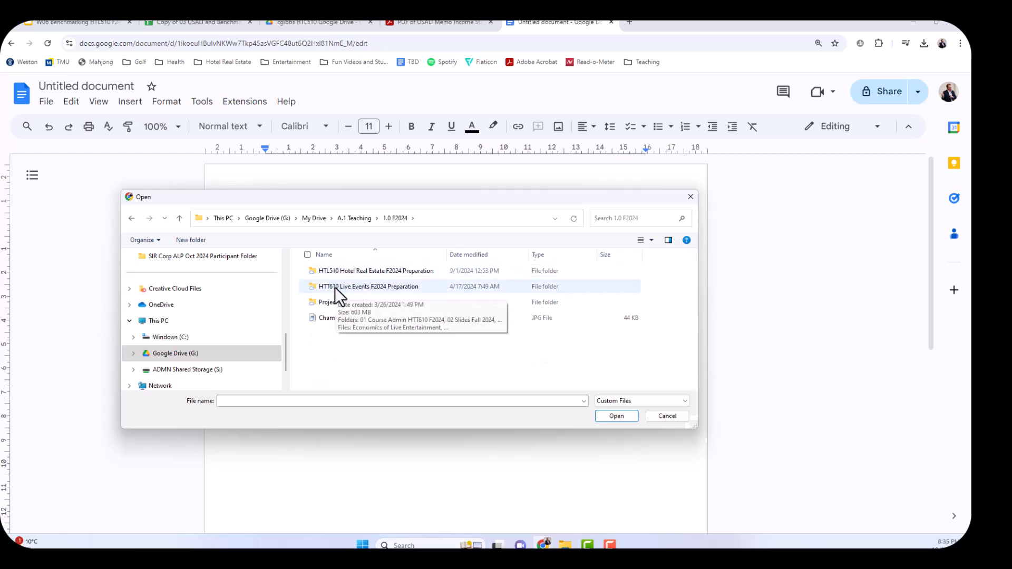
- Insert the income statement JPG from the personal course folder under HTL510 Hotel Real Estate F2024 Preparation > 05 Student Google Drives and review it
{"action": "double_click", "coordinate": [347, 270]}
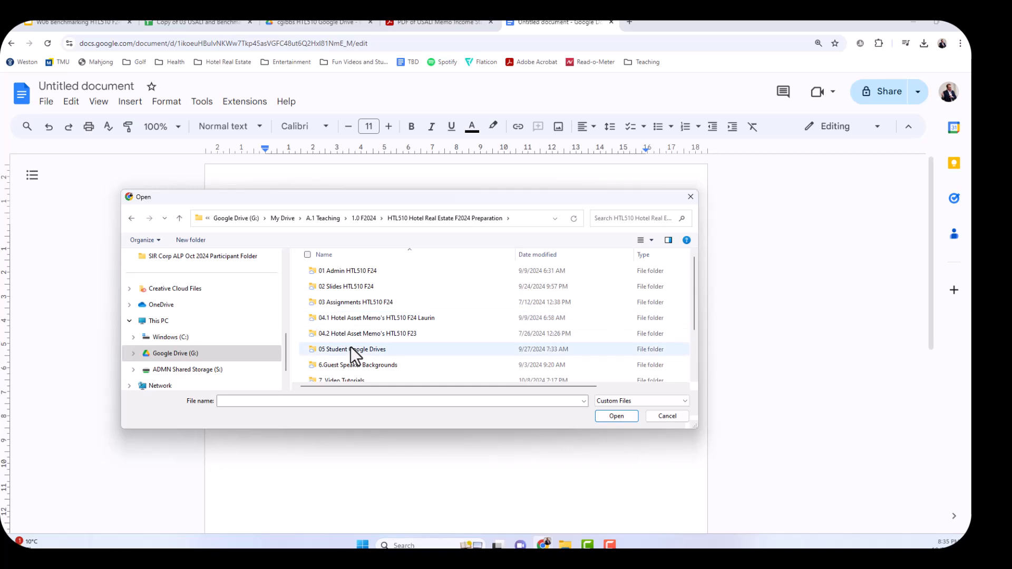
{"action": "double_click", "coordinate": [350, 349]}
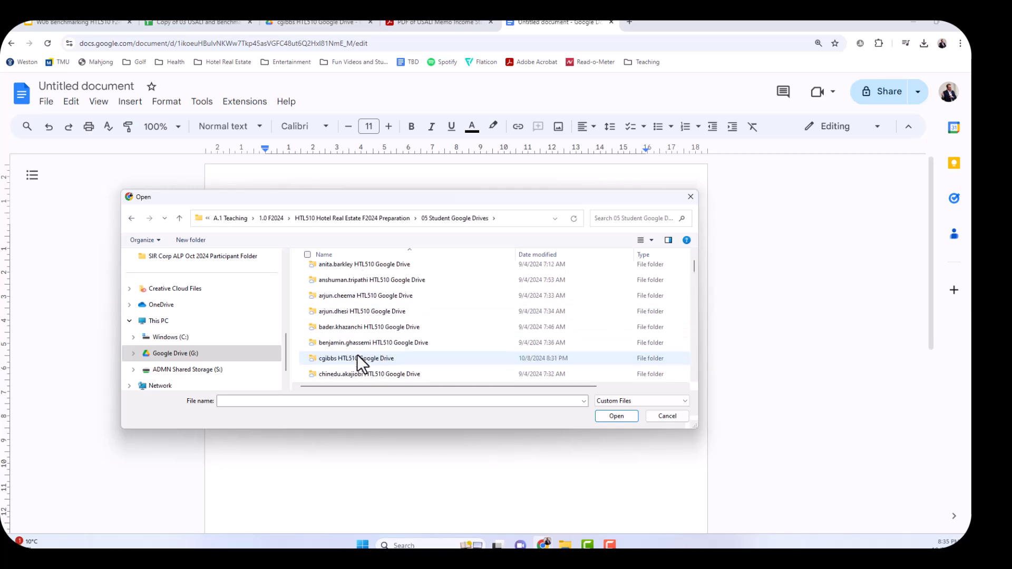
{"action": "double_click", "coordinate": [350, 358]}
{"action": "left_click", "coordinate": [333, 298]}
{"action": "left_click", "coordinate": [615, 416]}
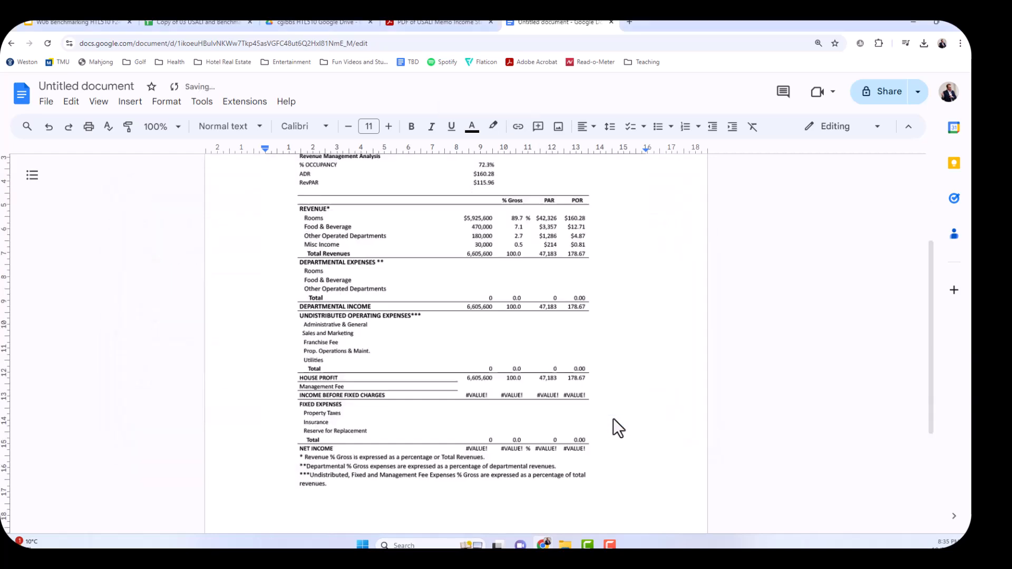
{"action": "scroll", "coordinate": [502, 356], "scroll_direction": "up", "scroll_amount": 6}
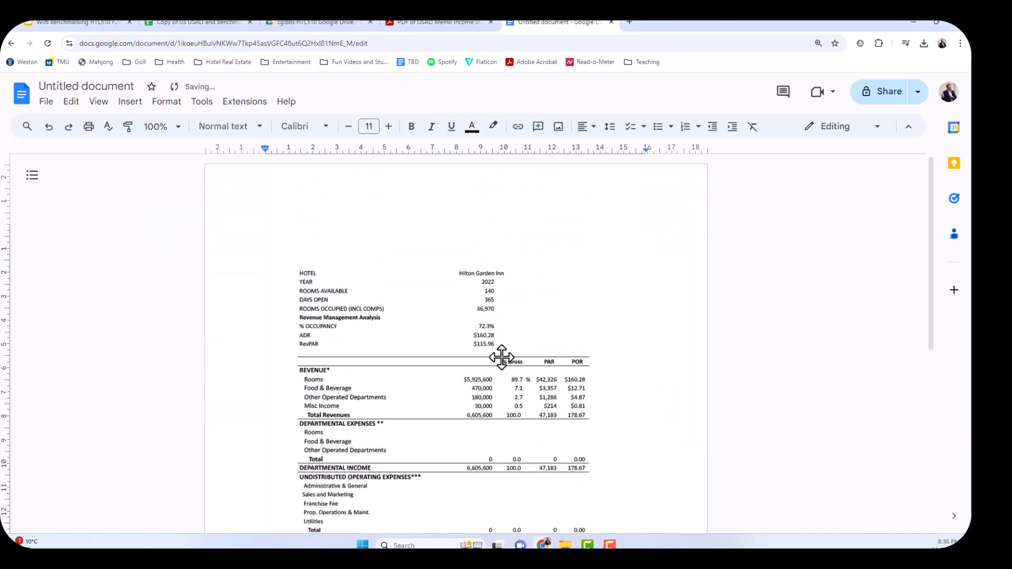
{"action": "scroll", "coordinate": [466, 321], "scroll_direction": "down", "scroll_amount": 5}
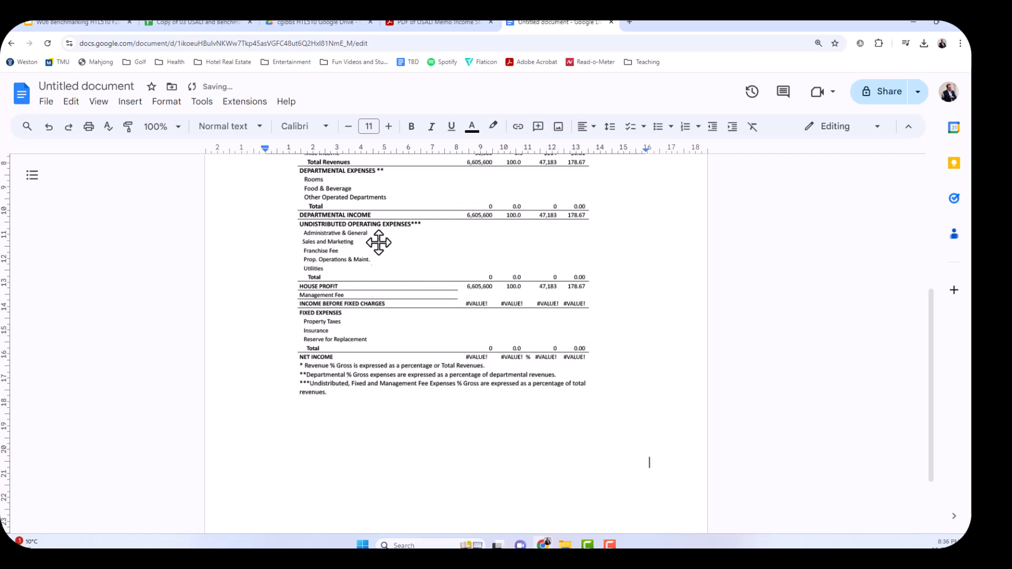
{"action": "scroll", "coordinate": [389, 247], "scroll_direction": "up", "scroll_amount": 5}
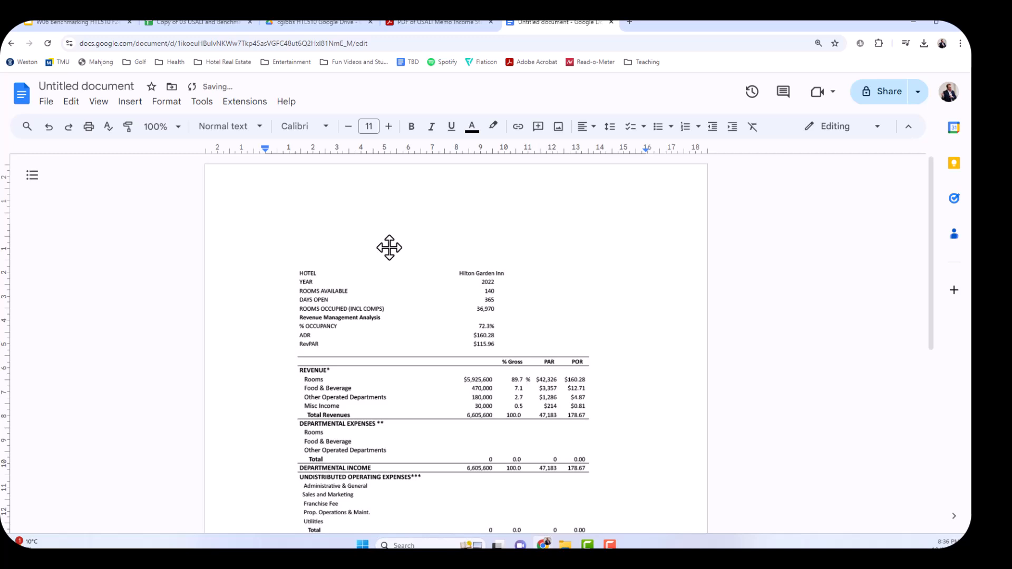